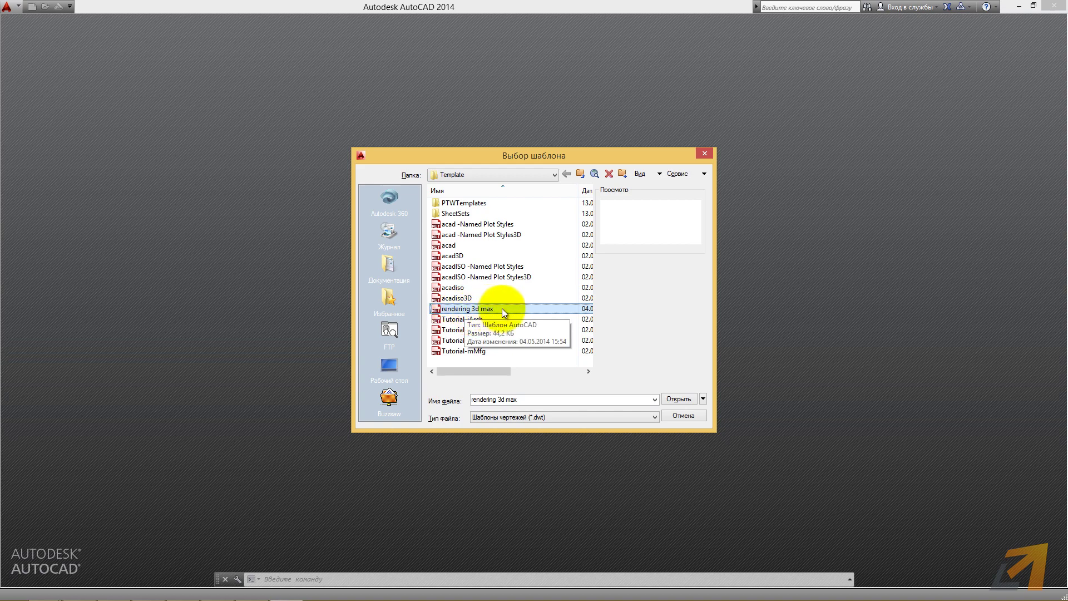
- Create the new drawing Чертеж5.dwg from the rendering 3d max template
left_click(678, 399)
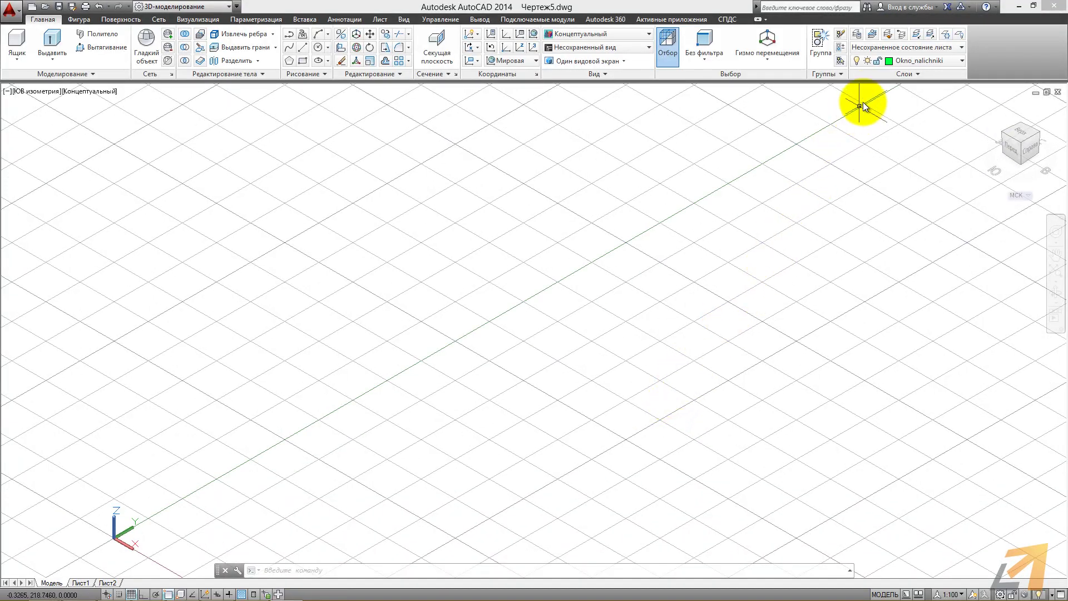
left_click_drag(872, 77, 476, 219)
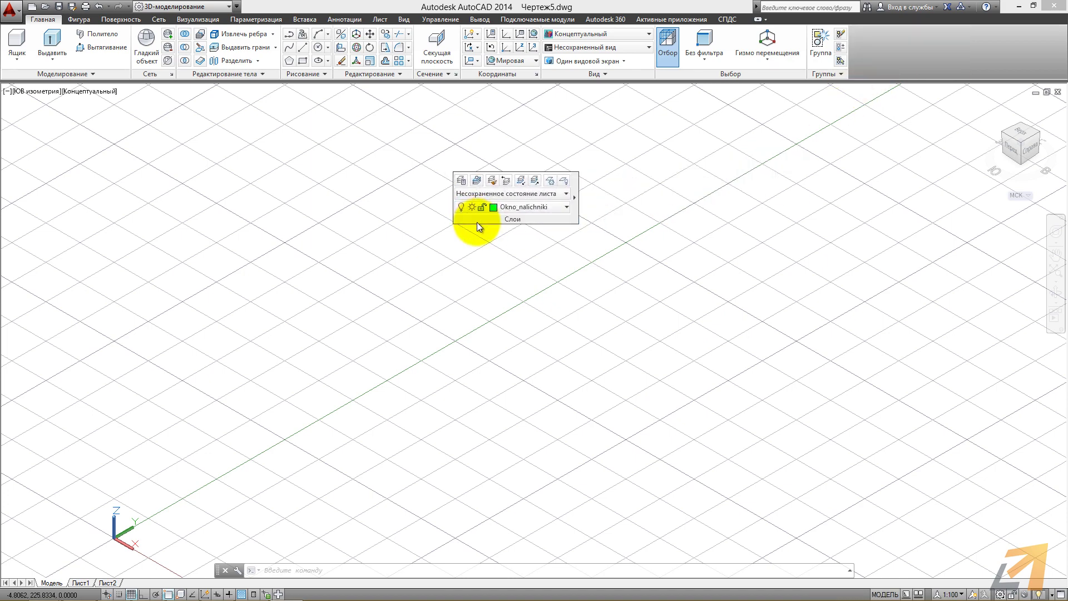
left_click(566, 207)
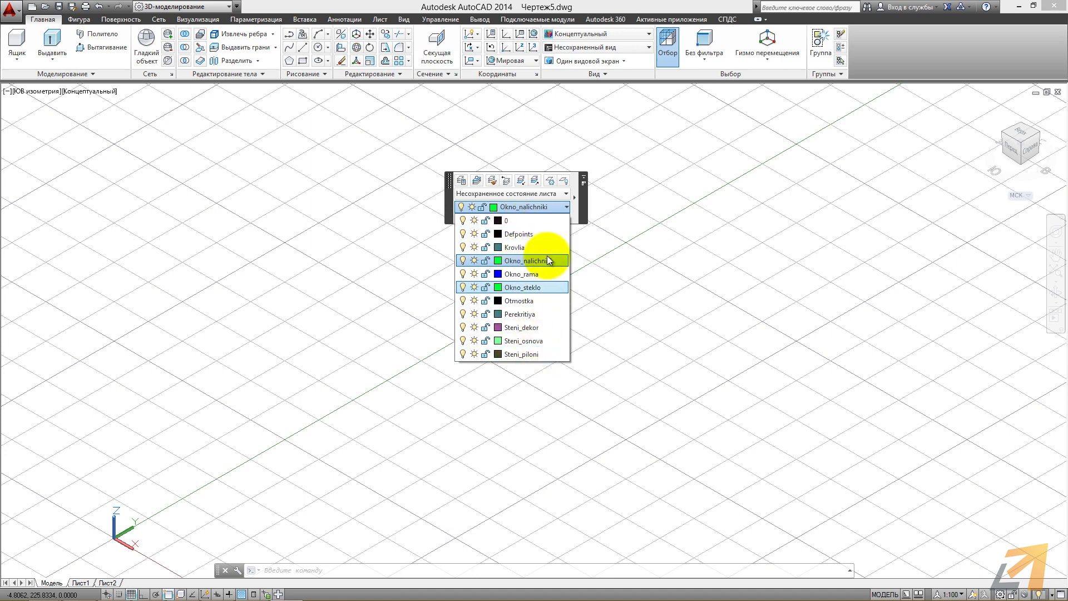
left_click(585, 178)
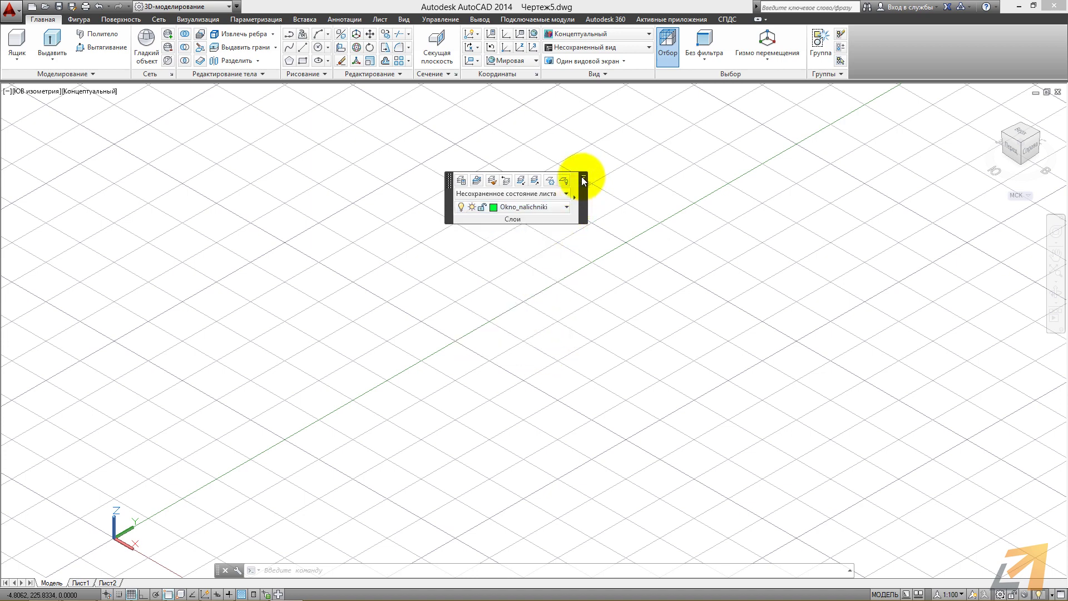
left_click(584, 179)
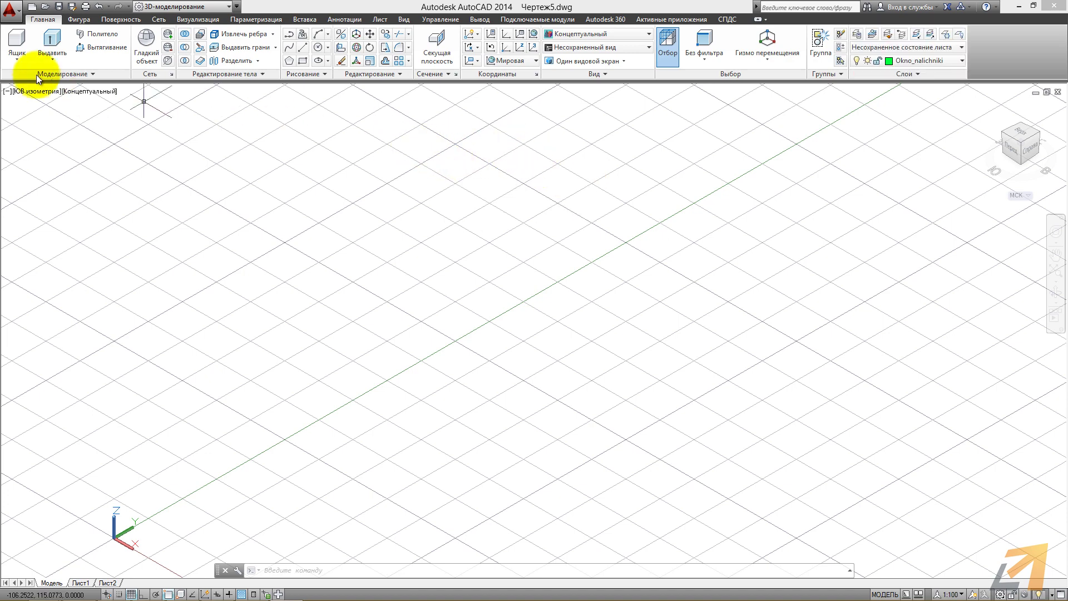
- Save the drawing as the 'rendering 3d max' template, overwriting the existing template file
left_click(10, 7)
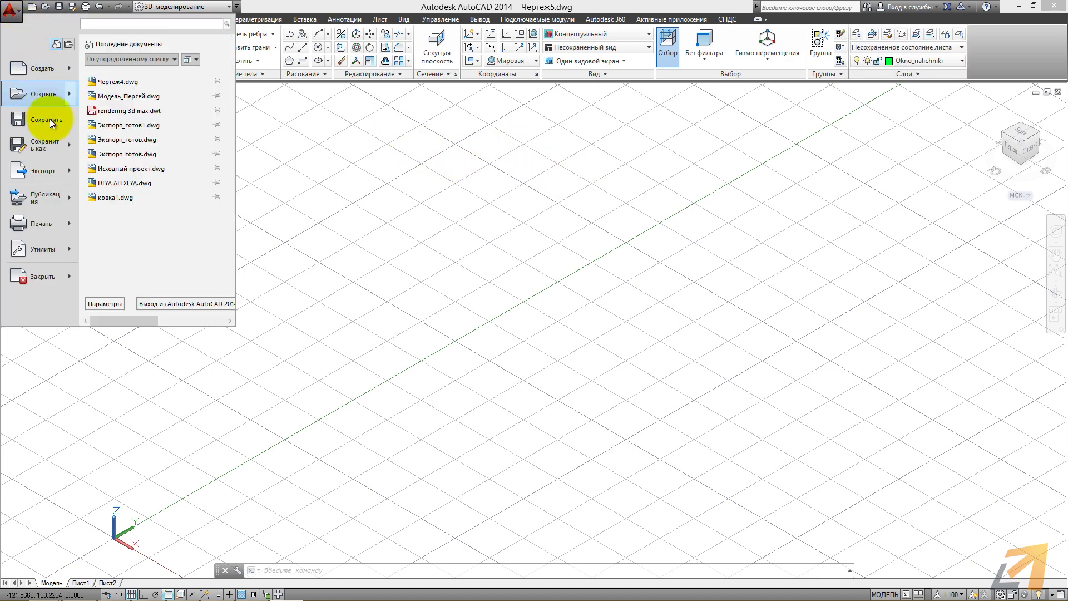
mouse_move(38, 144)
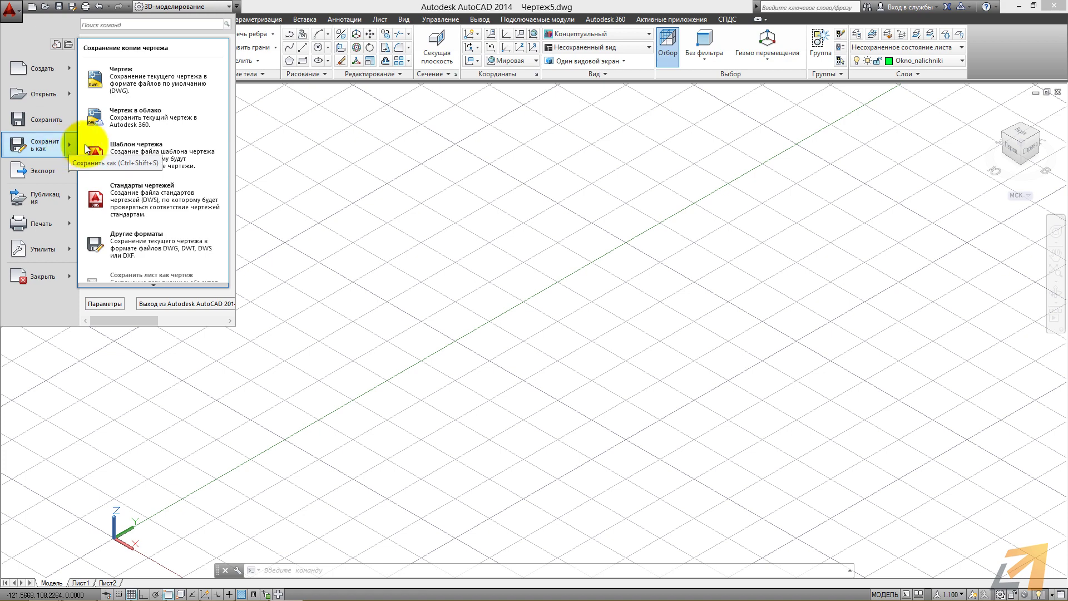
left_click(159, 150)
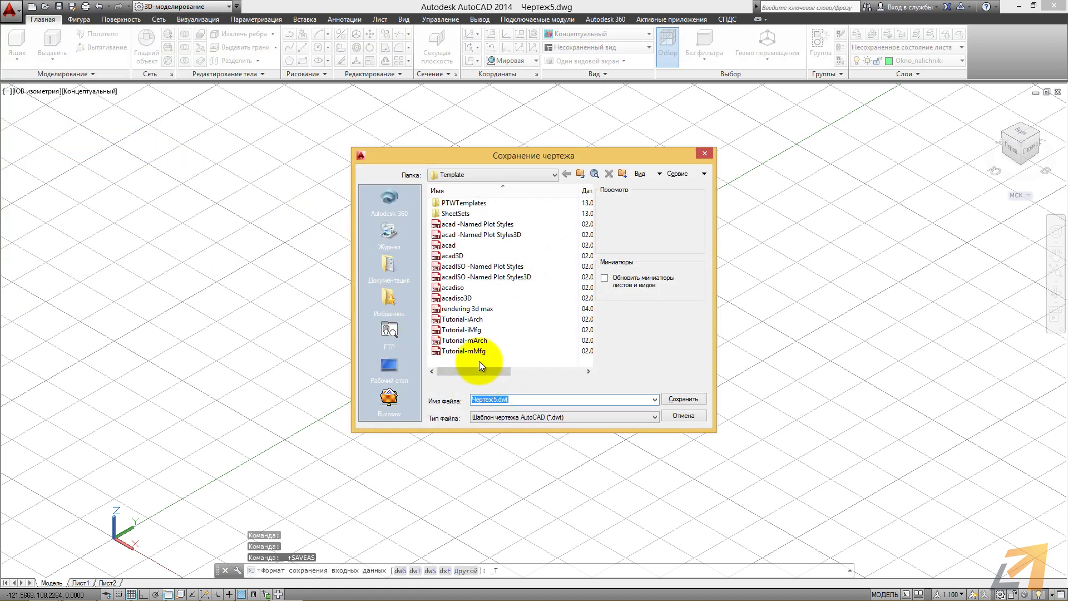
left_click(495, 401)
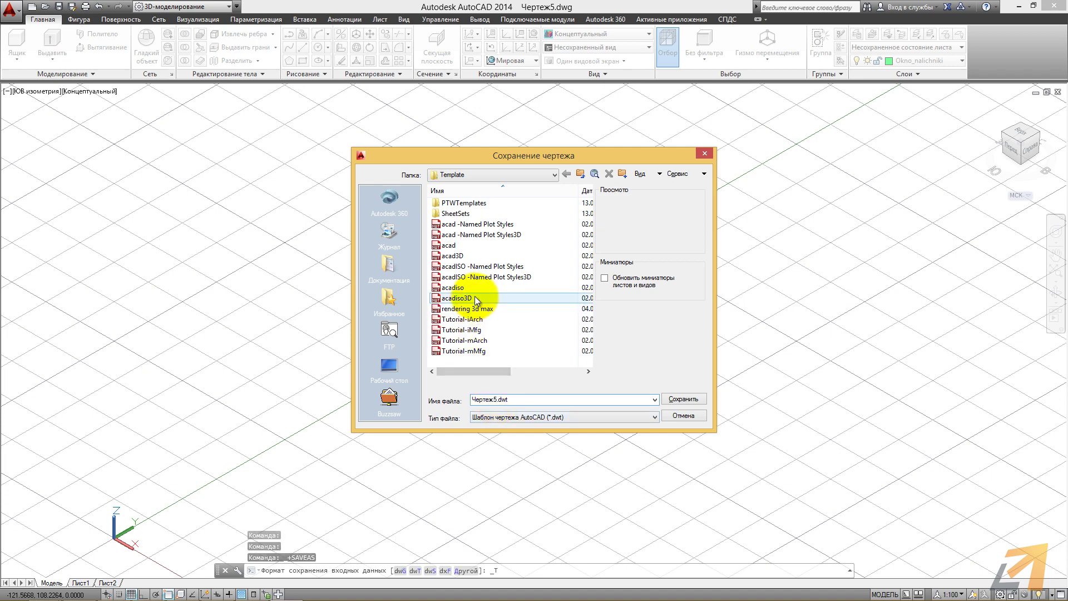
left_click(461, 309)
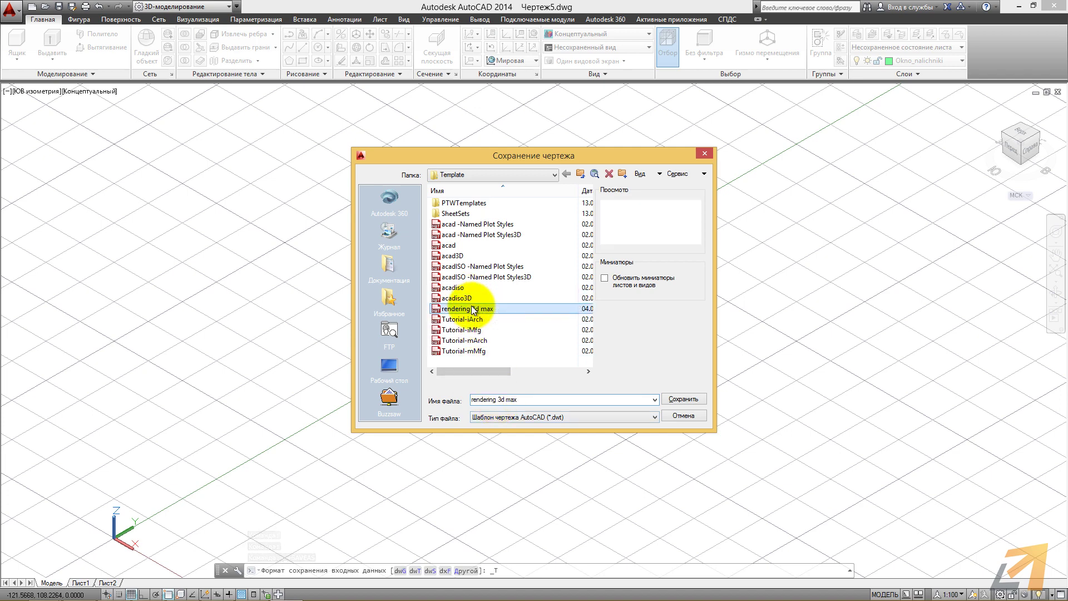
left_click(674, 398)
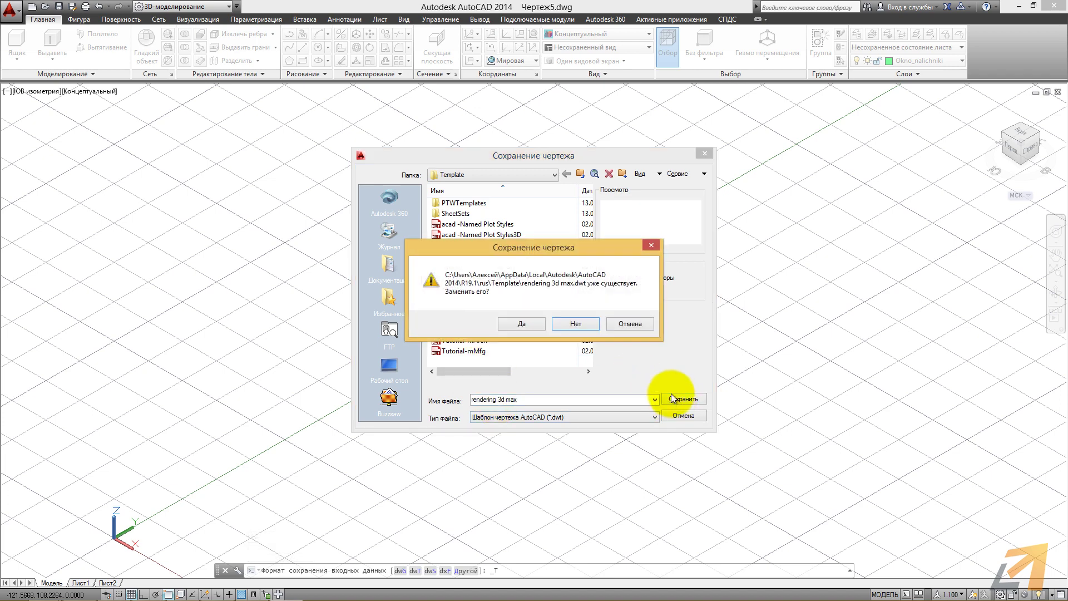
left_click(529, 321)
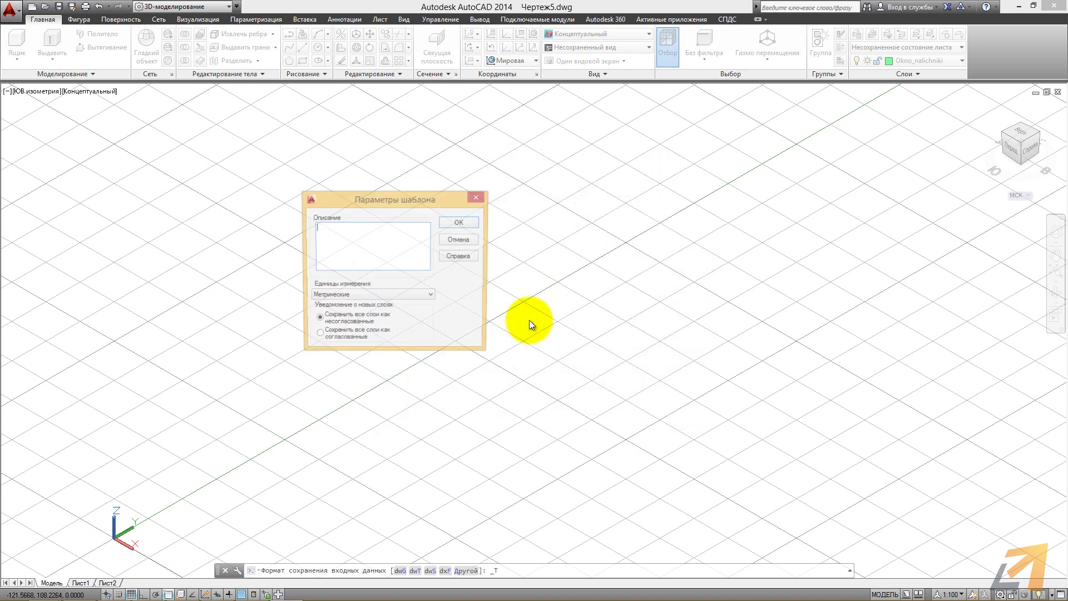
left_click(466, 224)
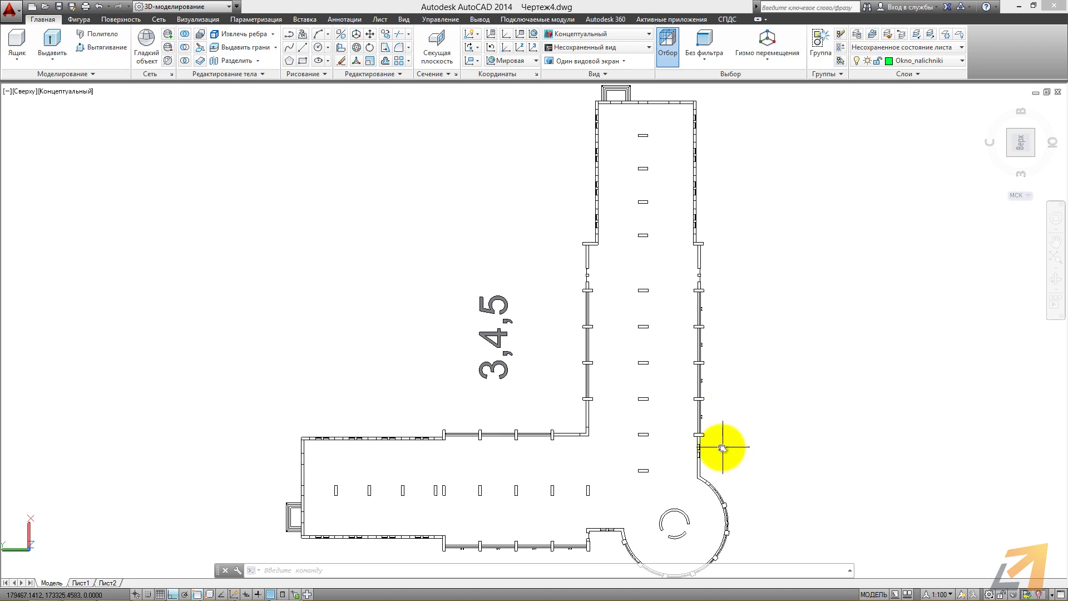
- Pan and zoom around Чертеж4.dwg's walls, column rows and curved bay to inspect the plan
scroll(716, 446, "up", 2)
mouse_move(716, 446)
middle_mouse_down()
mouse_move(699, 366)
mouse_move(721, 367)
middle_mouse_up()
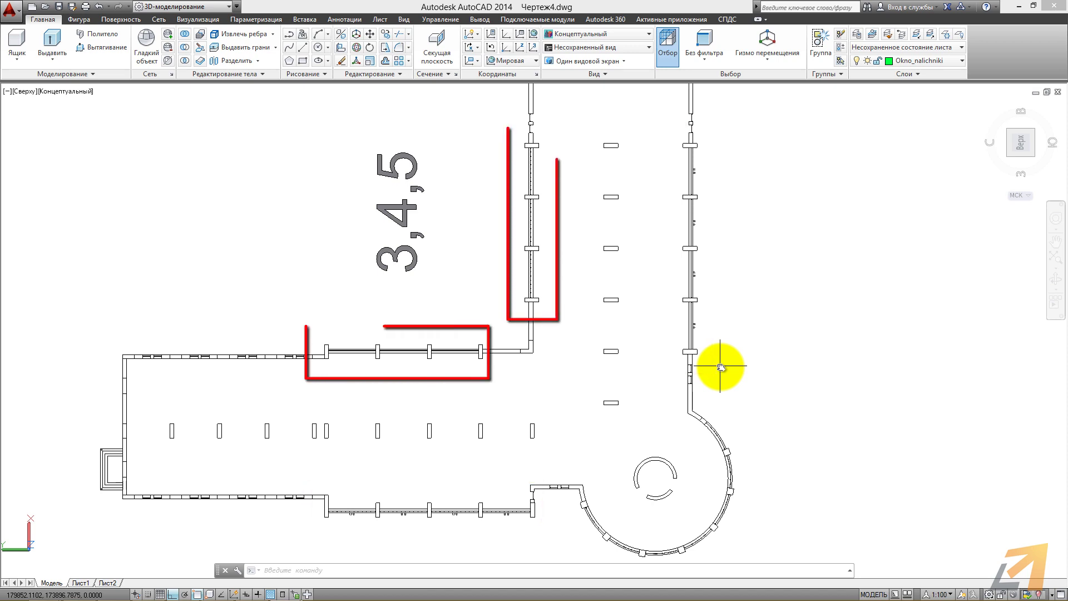
scroll(721, 367, "down", 2)
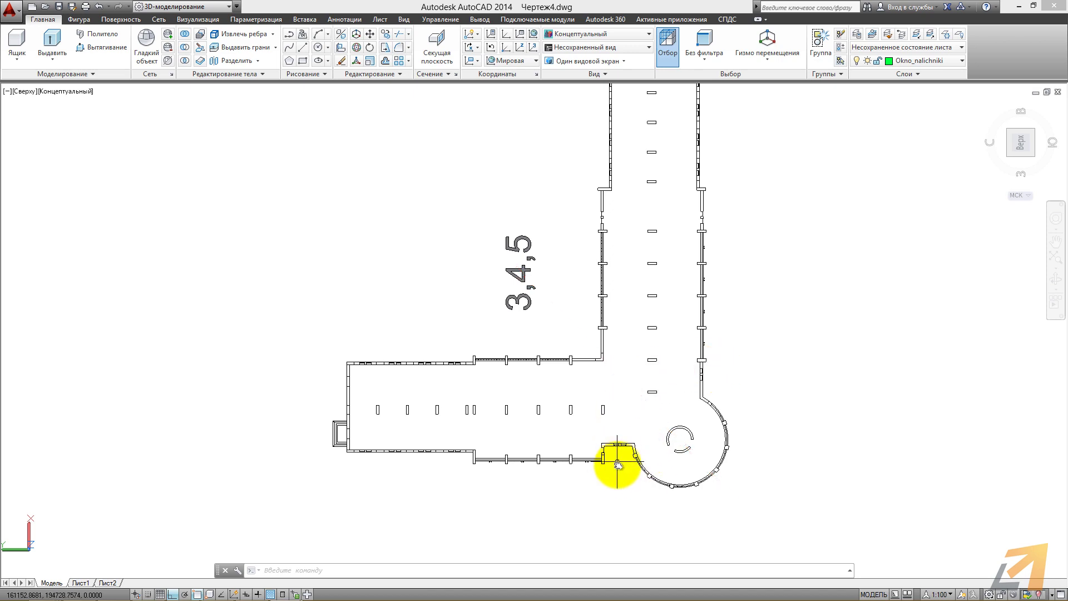
scroll(495, 477, "up", 2)
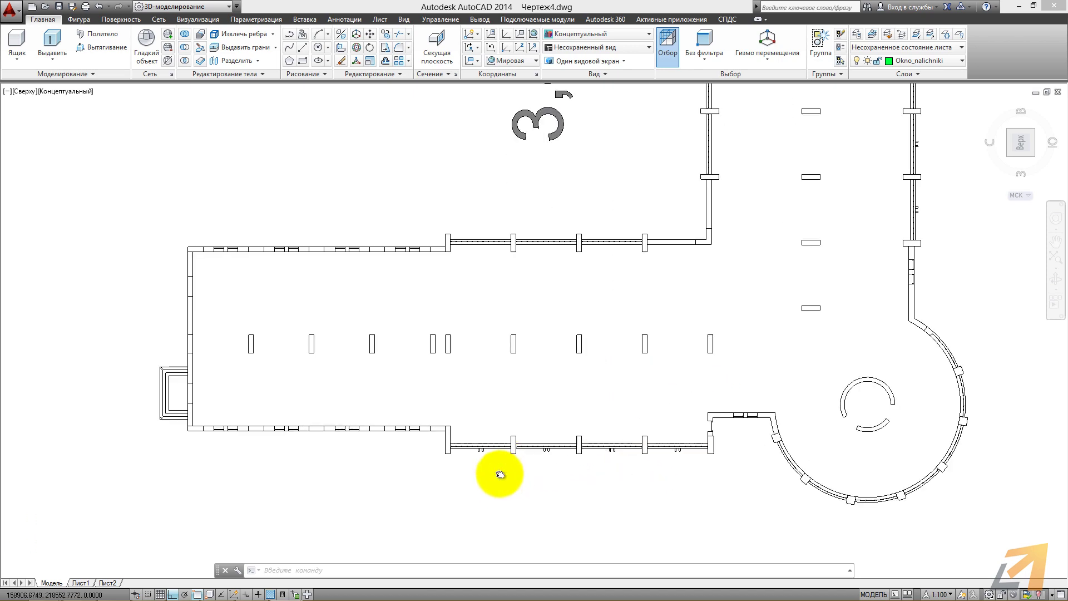
scroll(501, 477, "up", 3)
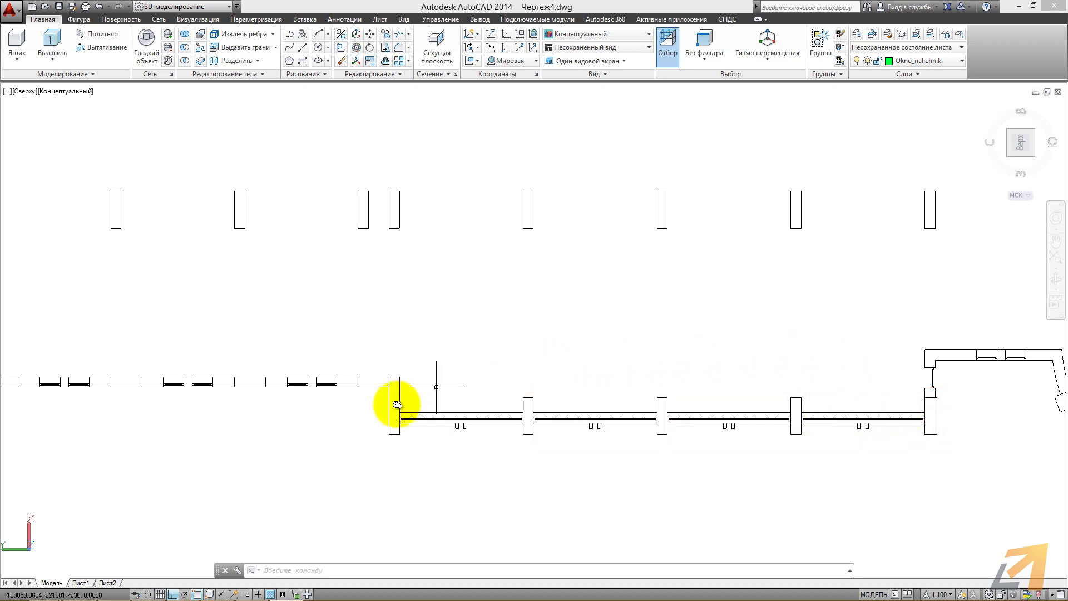
scroll(436, 432, "down", 5)
middle_click_drag(644, 381, 723, 247)
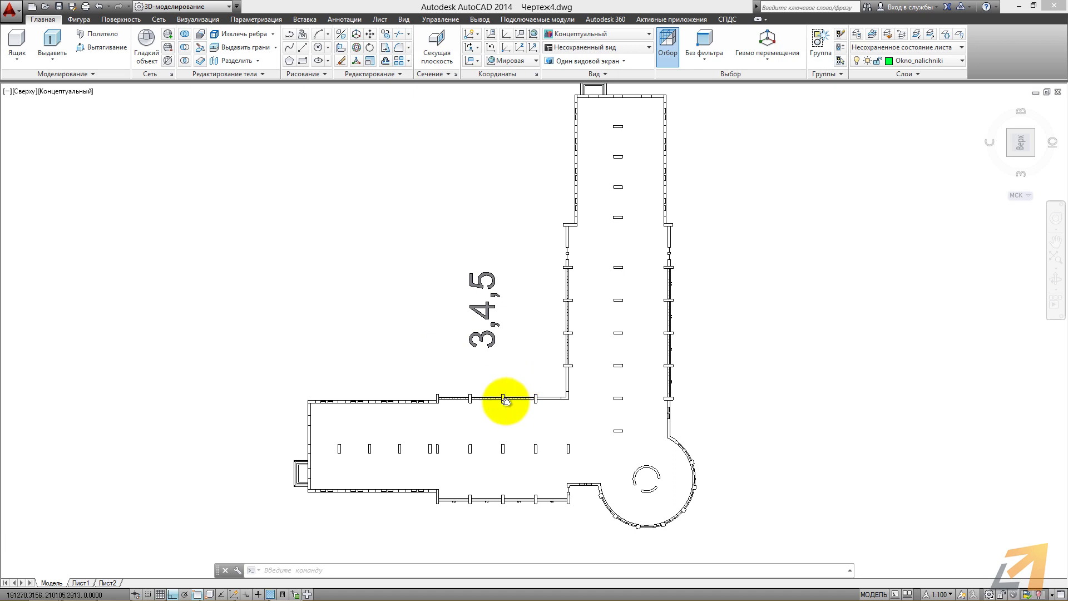
scroll(505, 399, "up", 2)
scroll(448, 446, "up", 2)
scroll(429, 529, "up", 4)
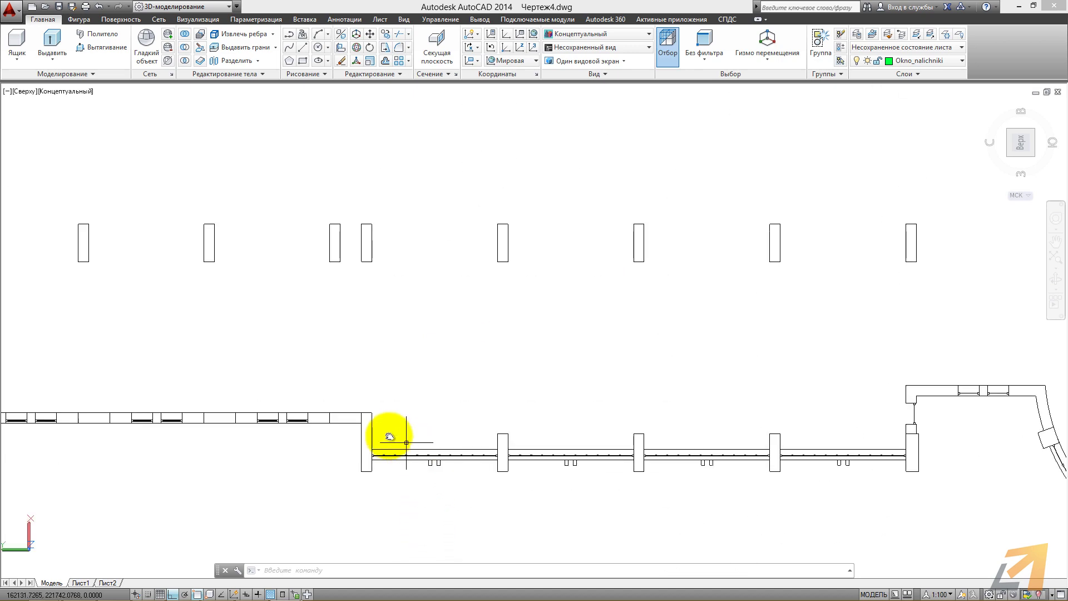
middle_click_drag(464, 193, 487, 445)
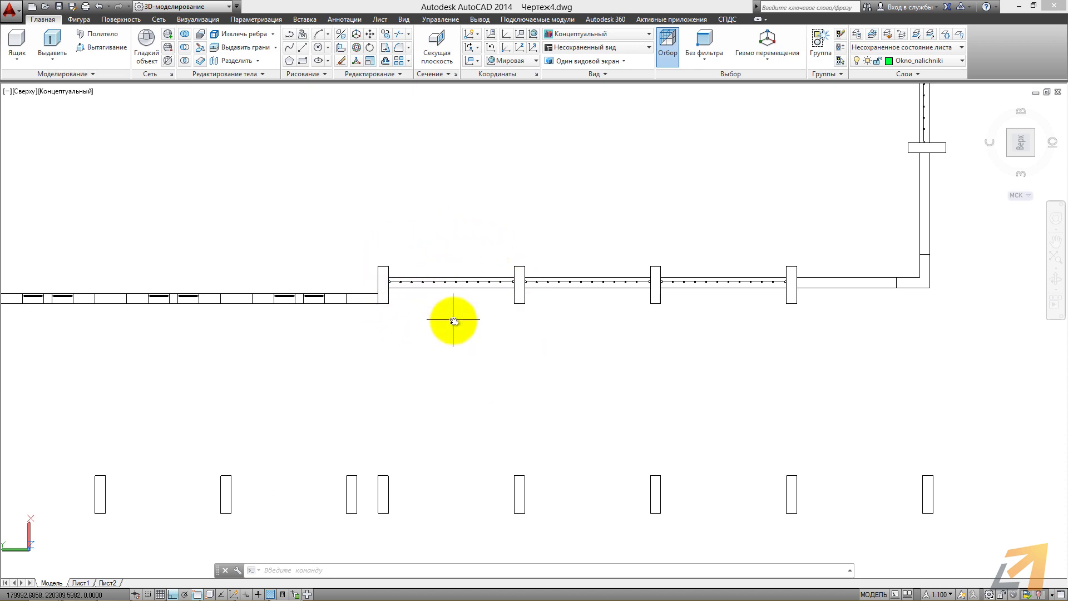
middle_click_drag(477, 494, 461, 214)
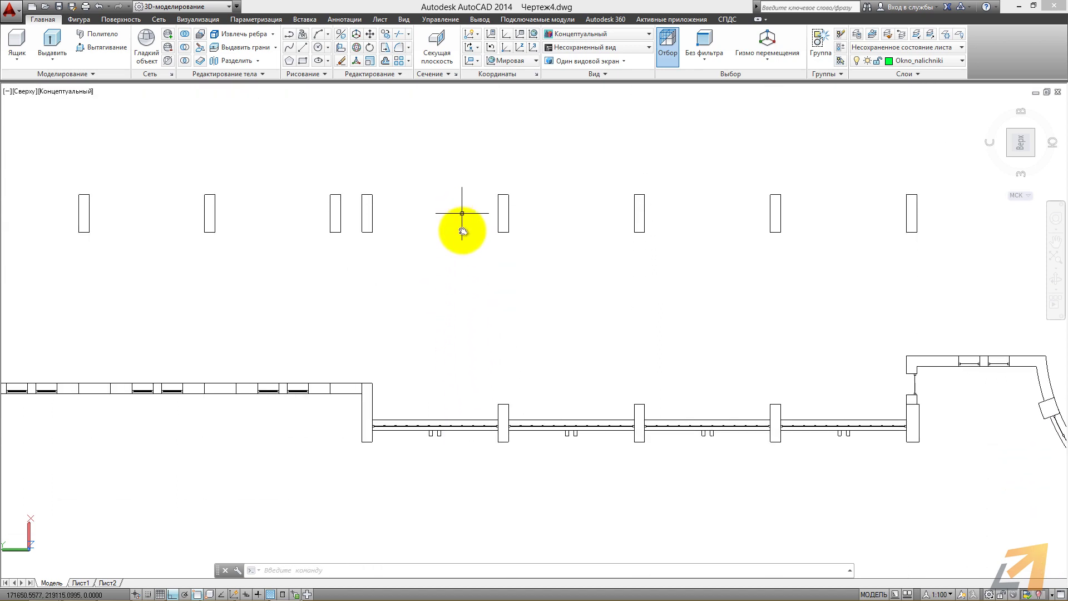
mouse_move(460, 148)
middle_mouse_down()
mouse_move(466, 383)
mouse_move(257, 241)
middle_mouse_up()
middle_click_drag(773, 360, 341, 250)
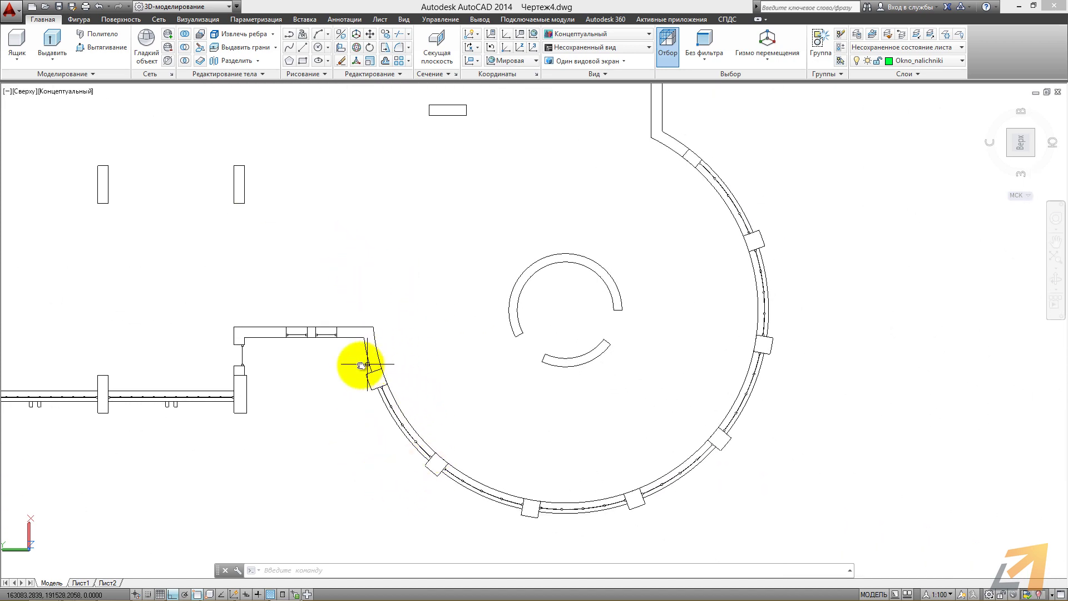
middle_click_drag(131, 252, 322, 352)
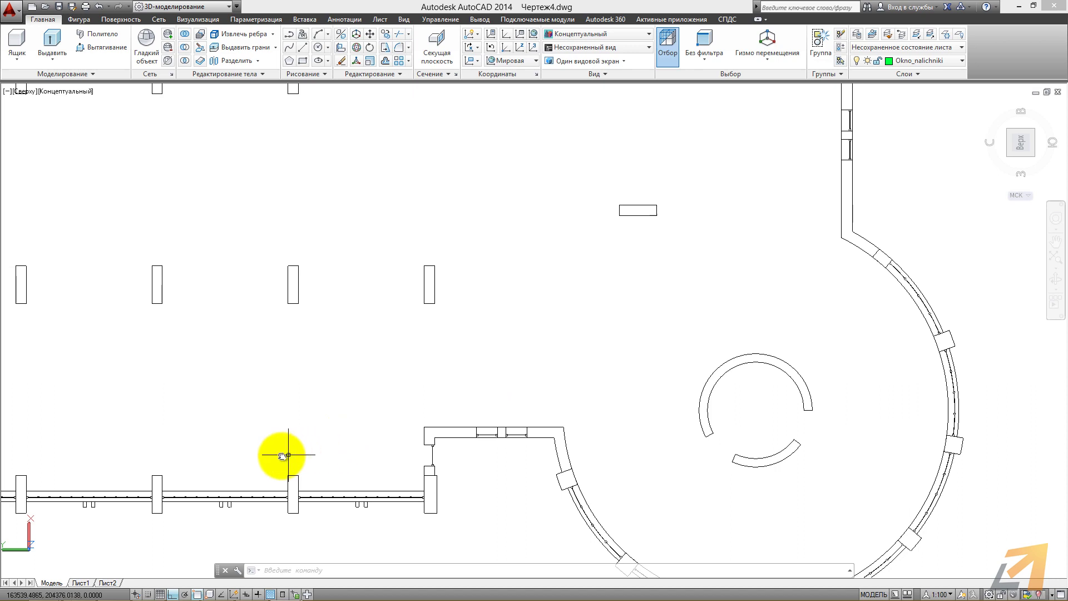
mouse_move(184, 525)
left_mouse_down()
mouse_move(214, 501)
mouse_move(405, 420)
mouse_move(472, 426)
left_mouse_up()
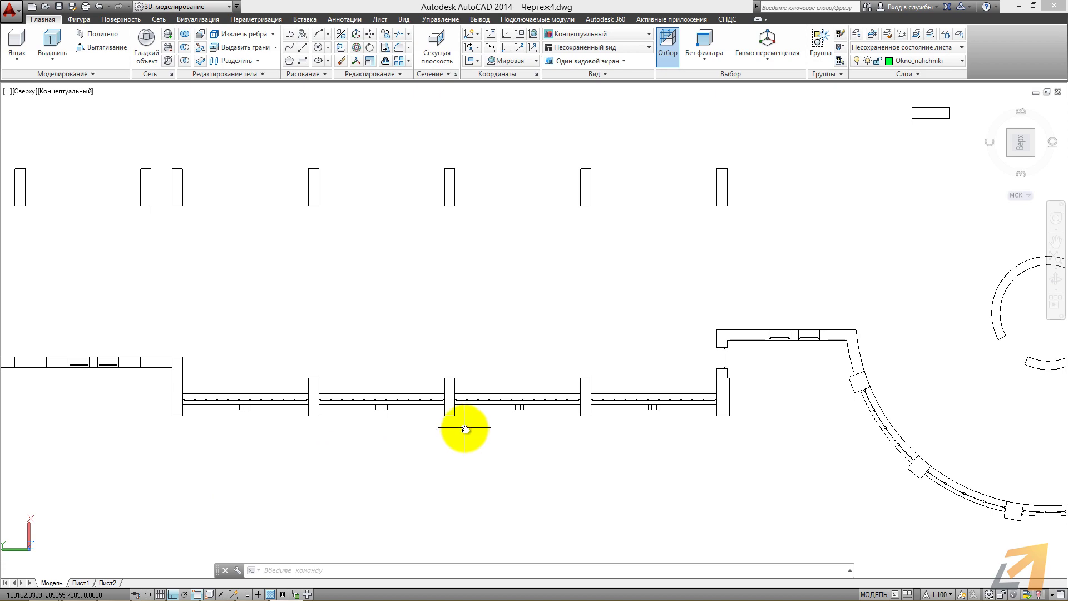
- In an orbited 3D view, draw a 3000-high box at the lower wall's end
left_click_drag(279, 465, 307, 445)
key("alt")
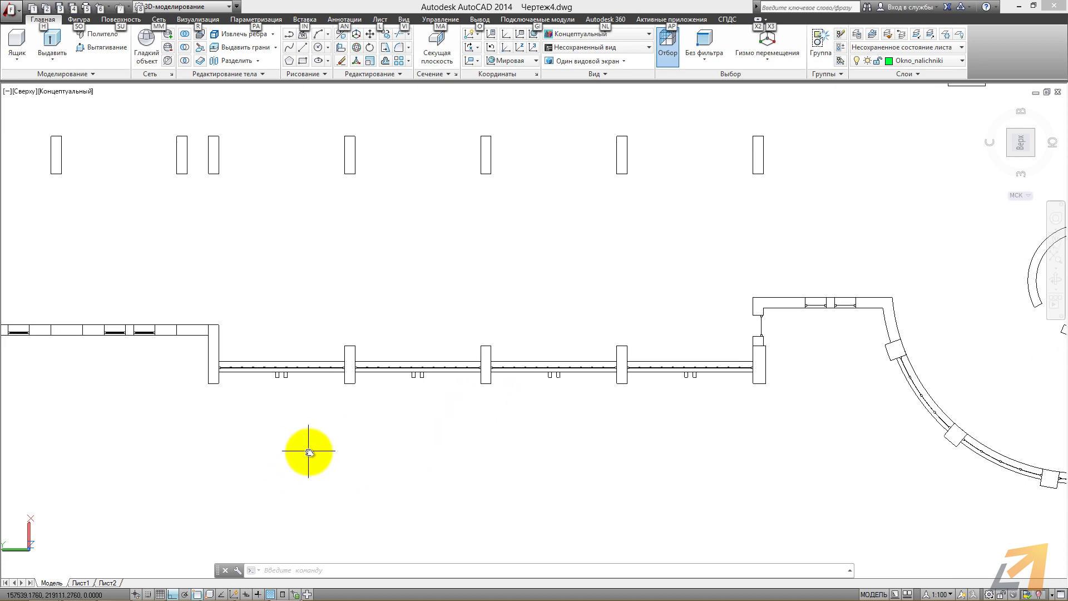
mouse_move(308, 445)
middle_mouse_down("shift")
mouse_move(346, 401)
mouse_move(353, 346)
mouse_move(313, 384)
middle_mouse_up("shift")
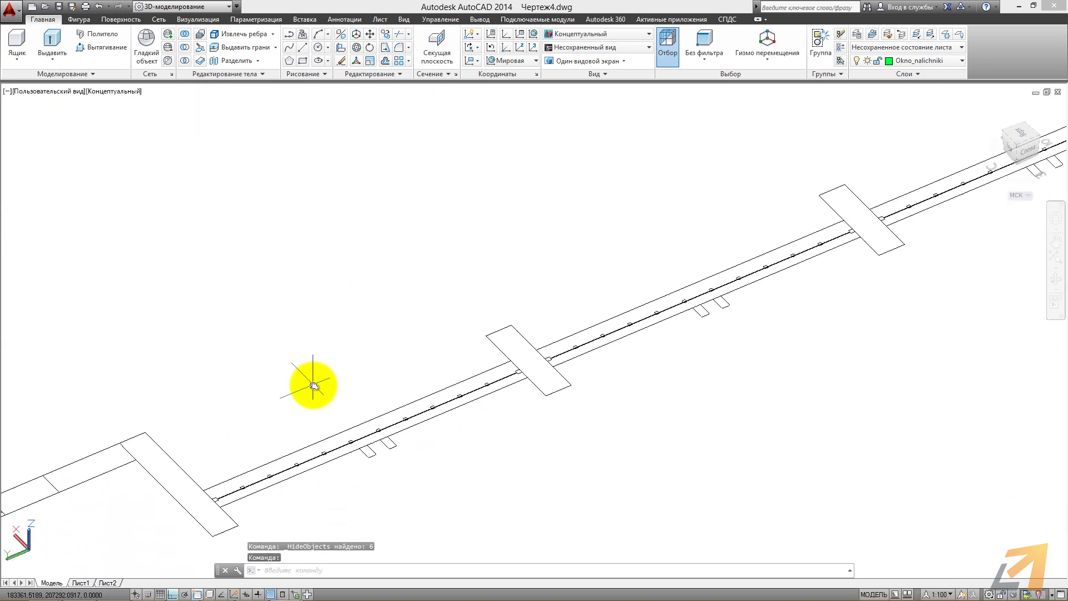
left_click(17, 41)
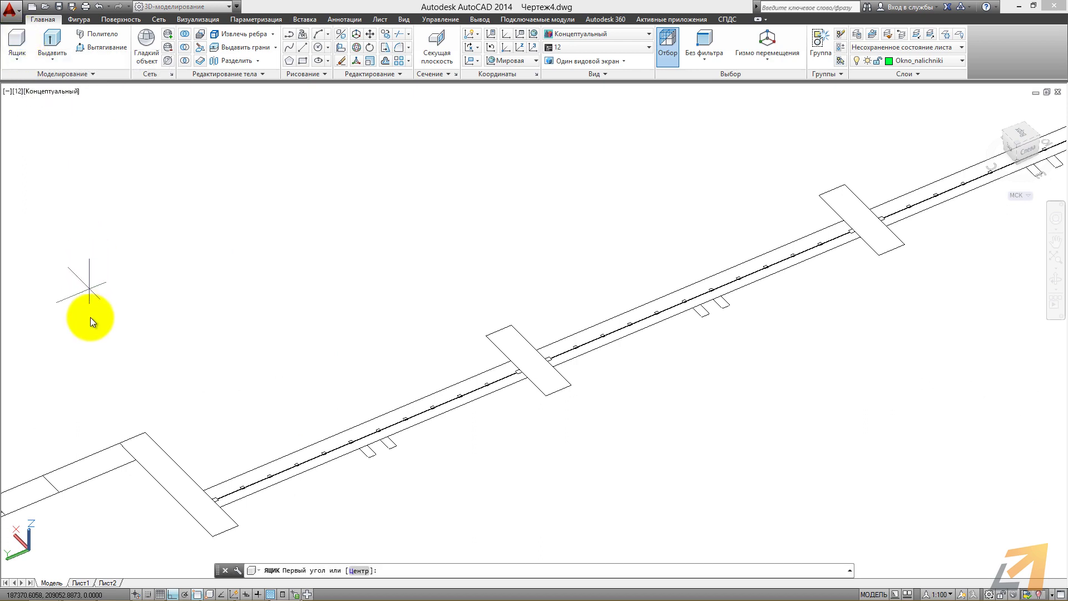
left_click(119, 443)
left_click(239, 525)
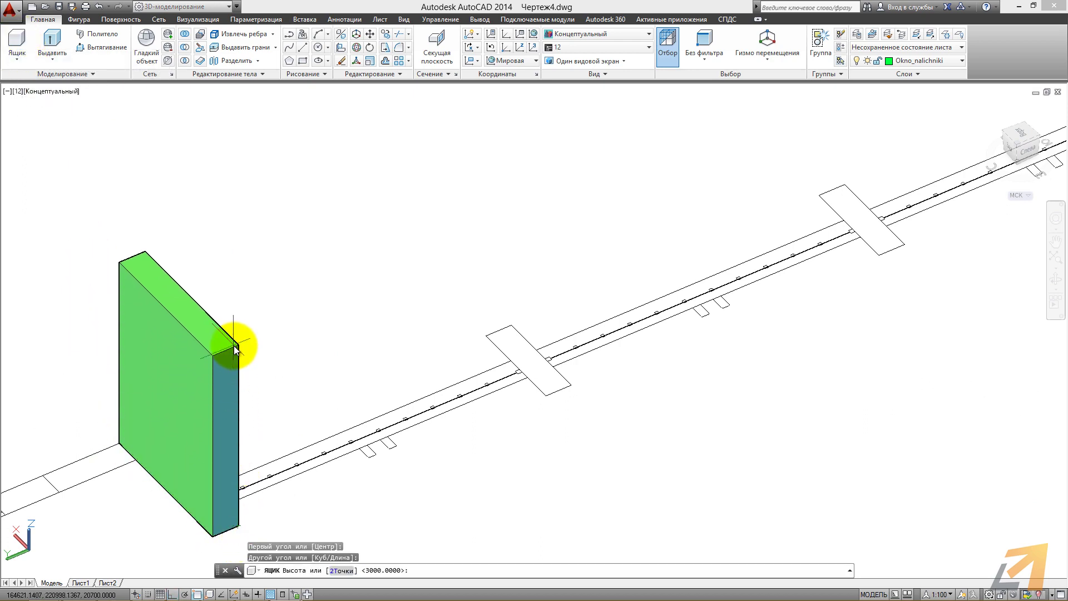
type("3000")
key("Return")
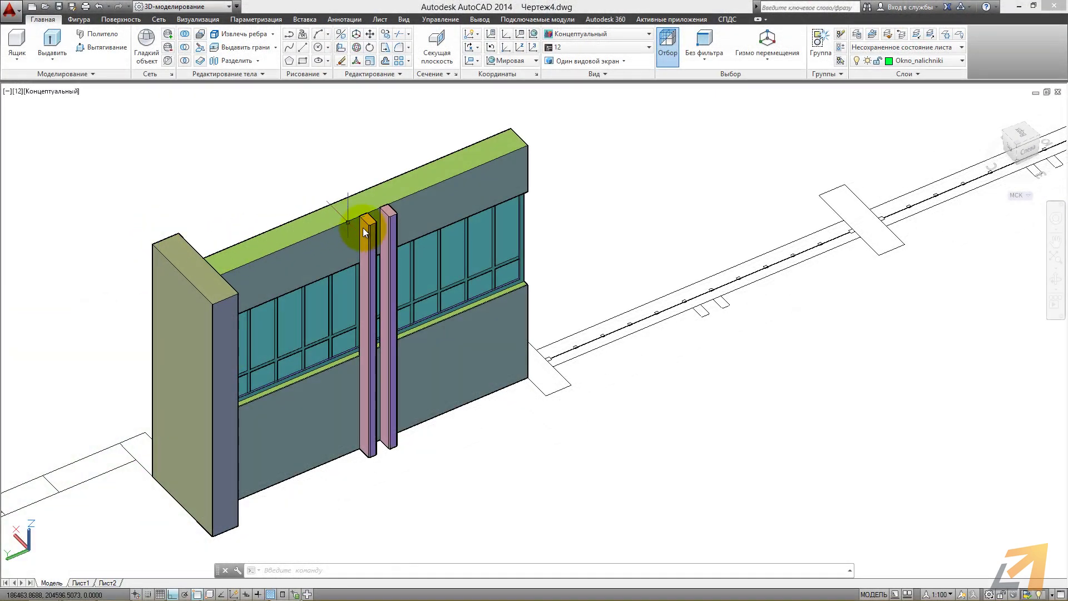
key("Escape")
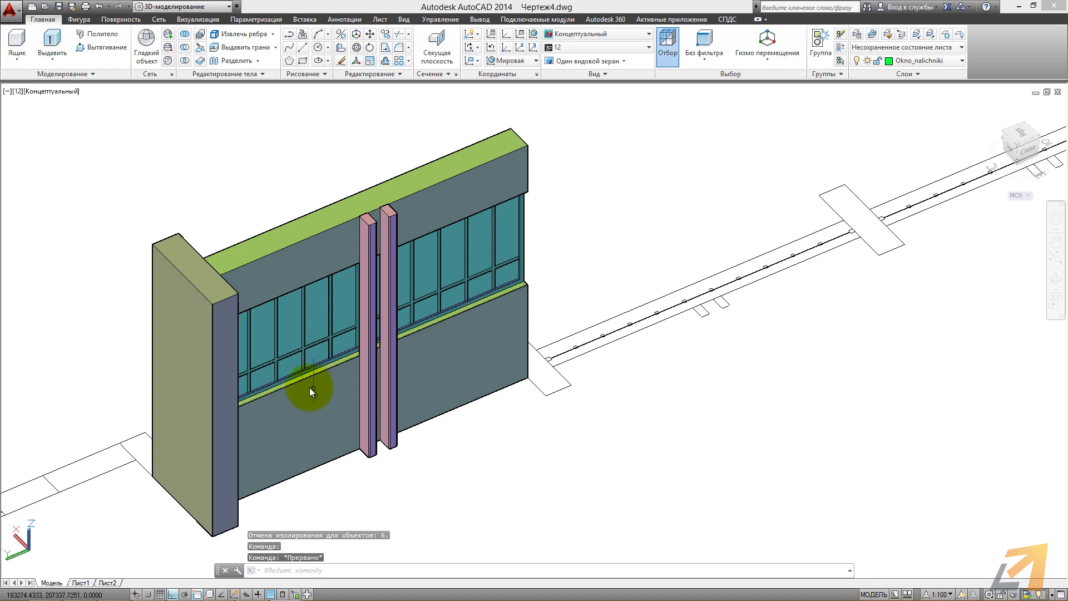
- Make the wall section, its windows and the left pillar into block т1
left_click(57, 182)
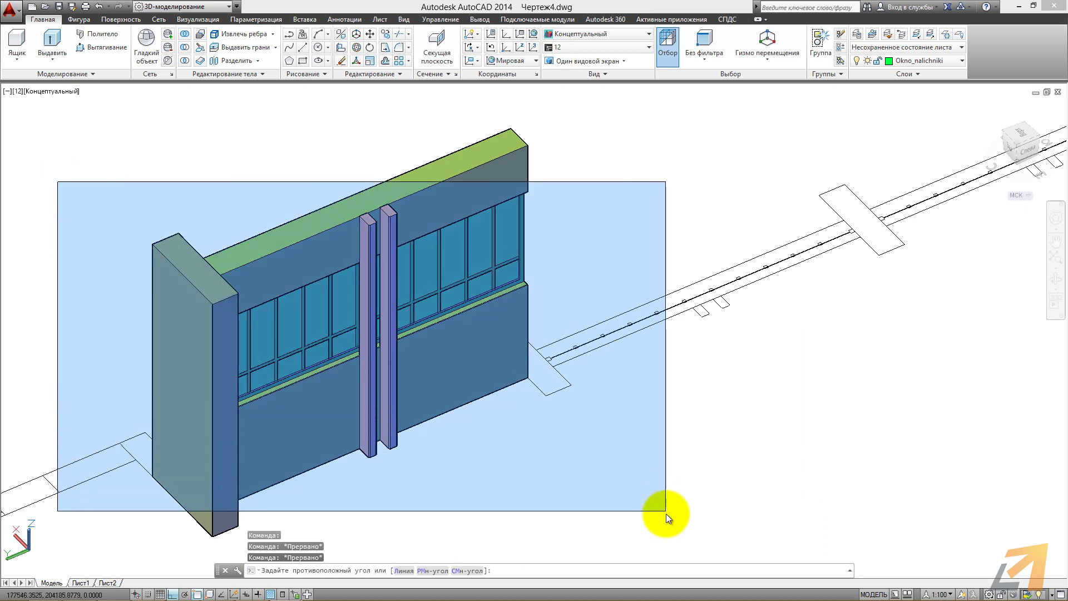
left_click(666, 517)
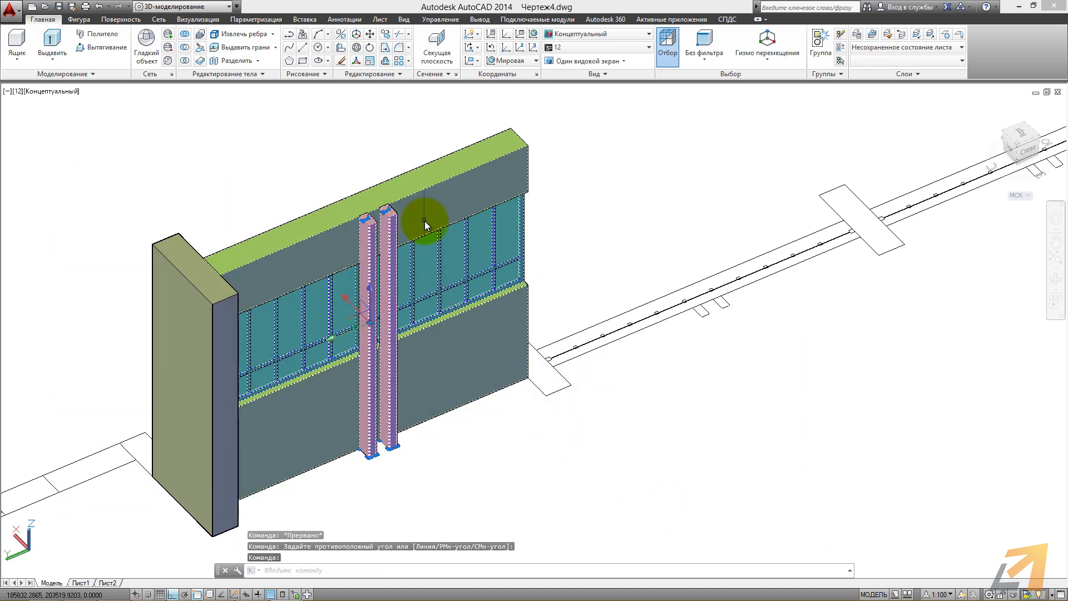
left_click(206, 296)
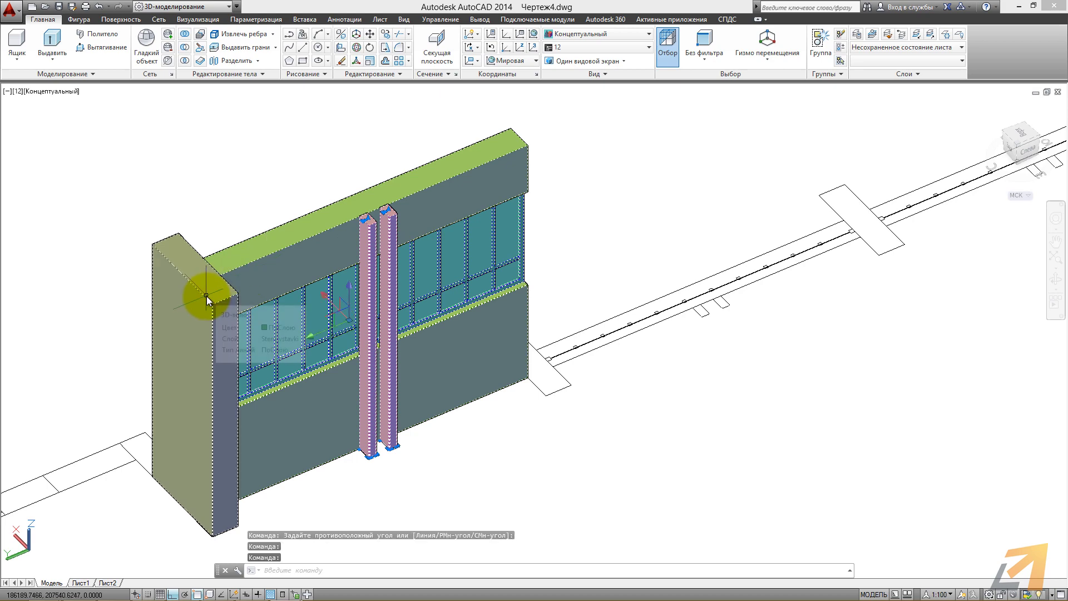
type("б")
key("Return")
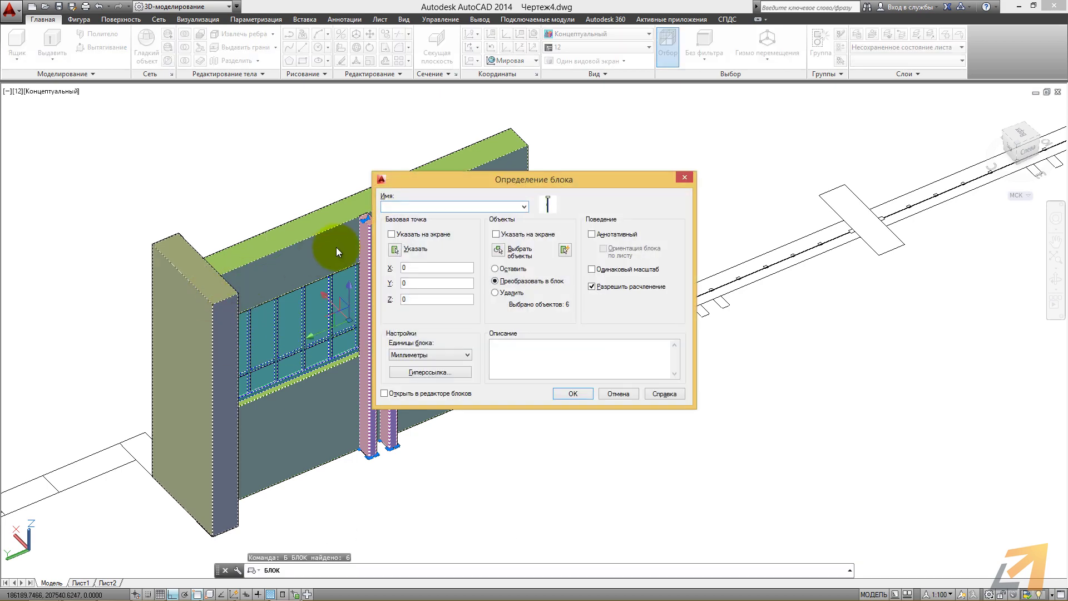
type("т1")
left_click(565, 391)
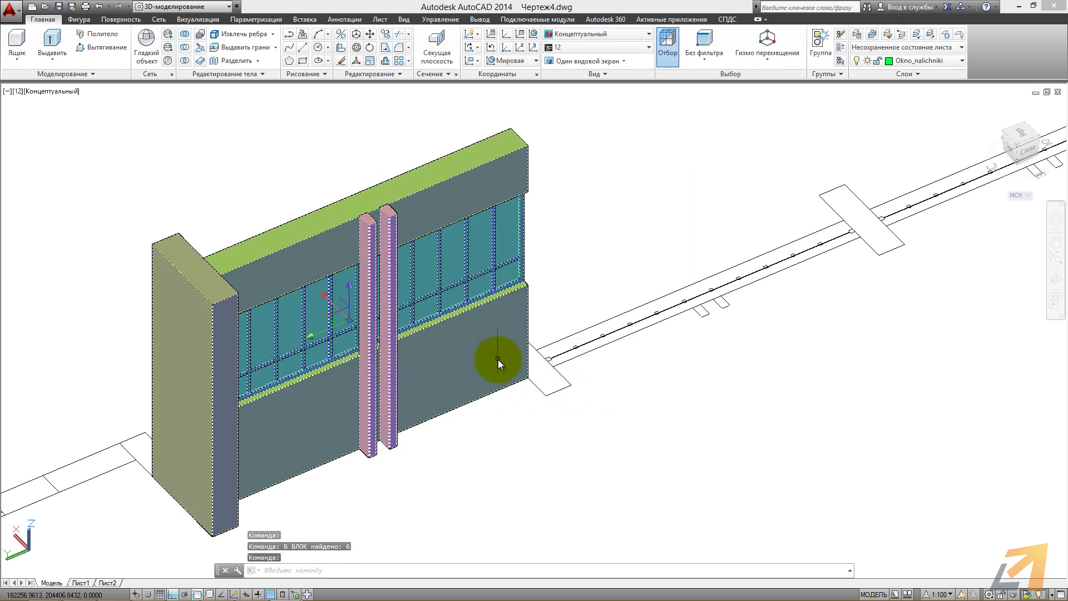
- Copy block т1 as an array of 4 sections along the wall line, then view from top
type("кп")
key("Return")
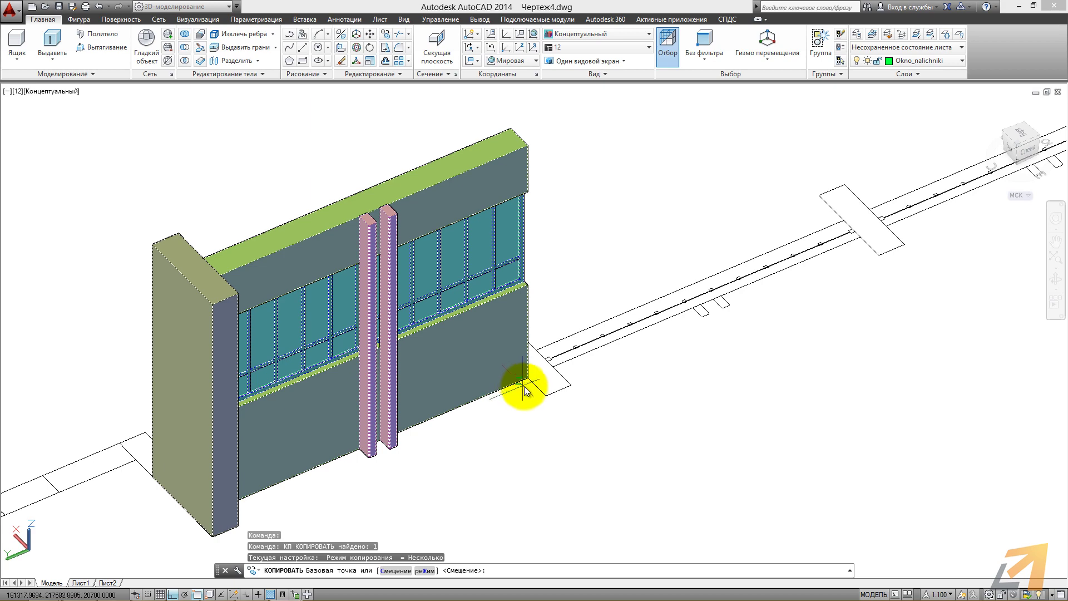
left_click(528, 379)
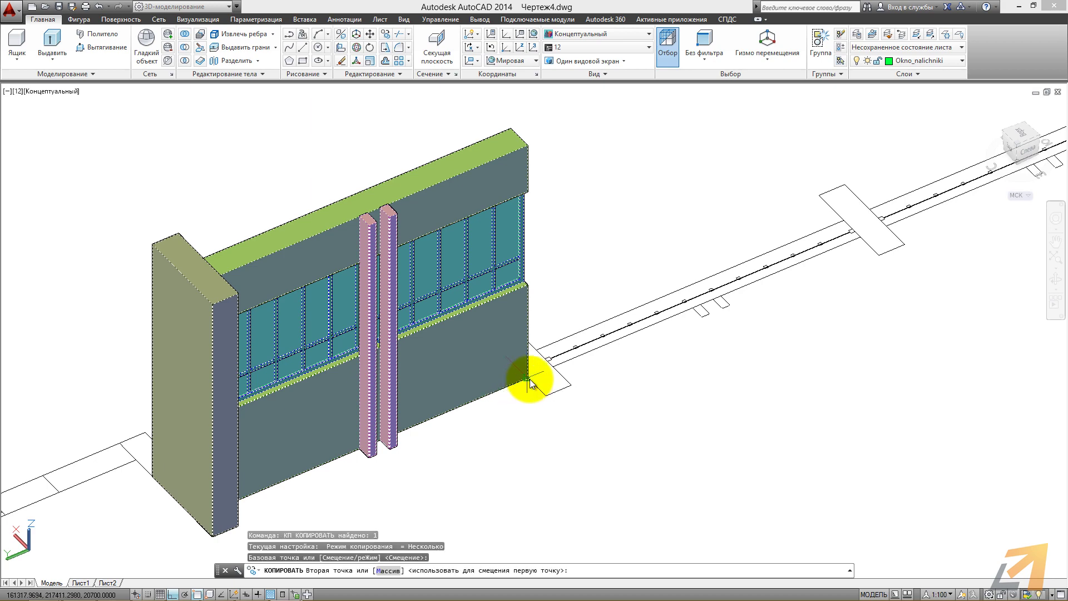
left_click(388, 571)
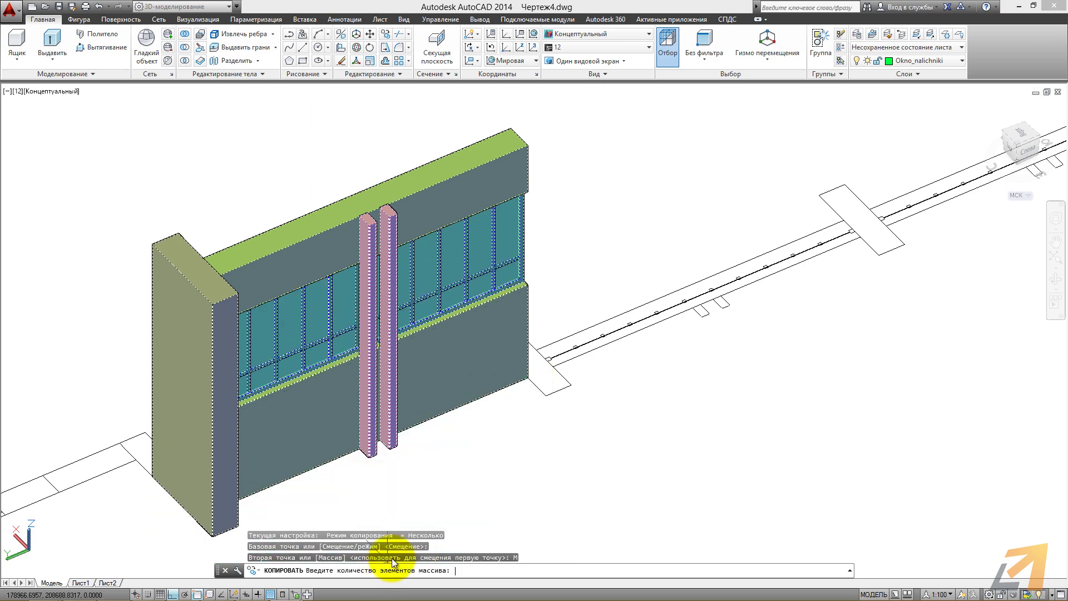
type("4")
key("Return")
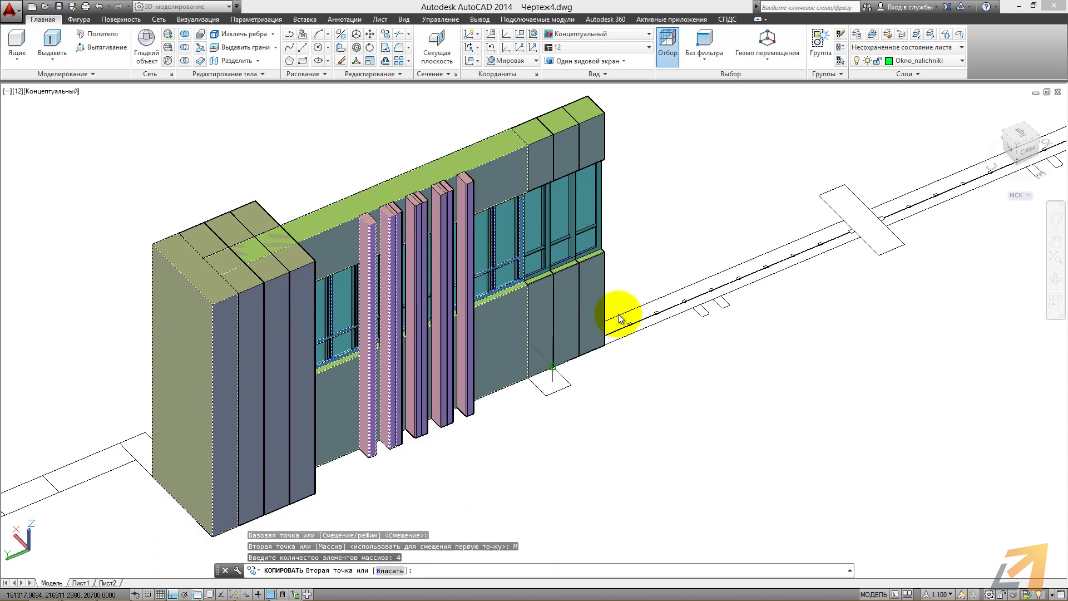
scroll(615, 207, "up", 3)
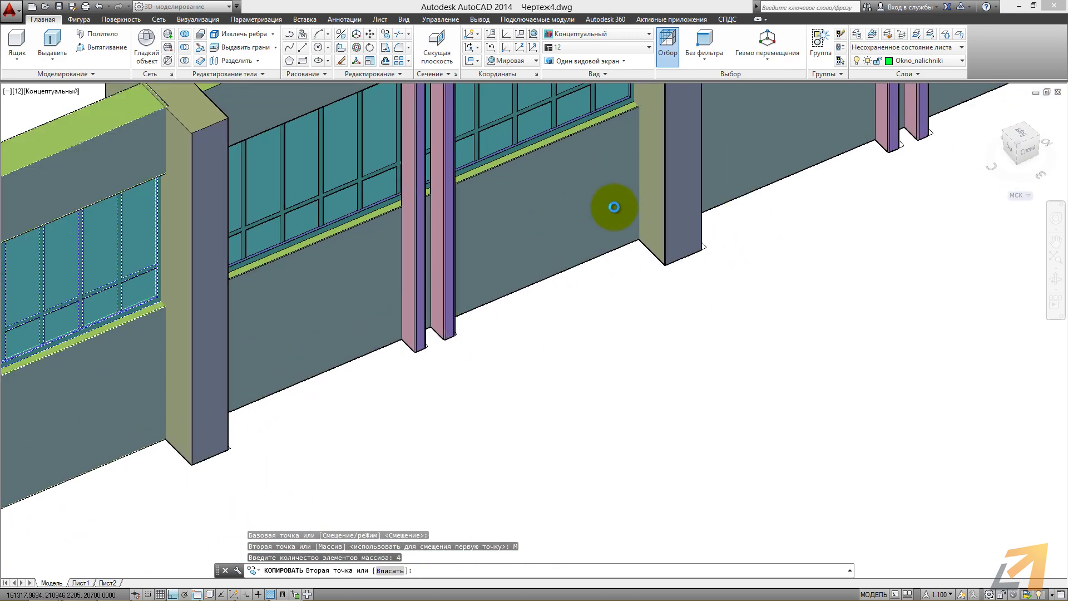
scroll(654, 232, "up", 3)
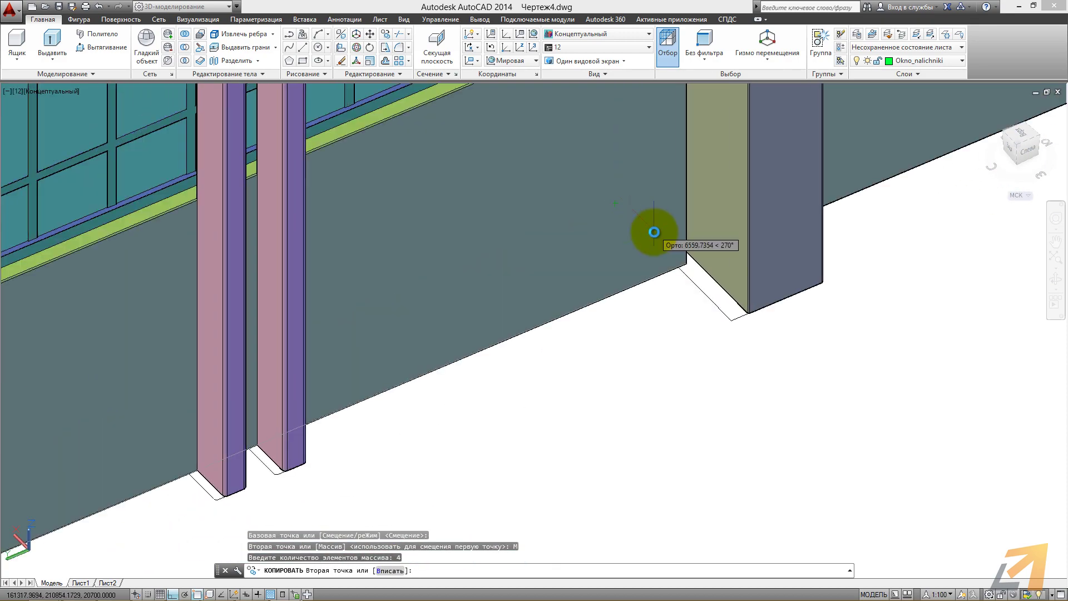
left_click(677, 270)
scroll(677, 222, "down", 5)
middle_click_drag(674, 226, 560, 341)
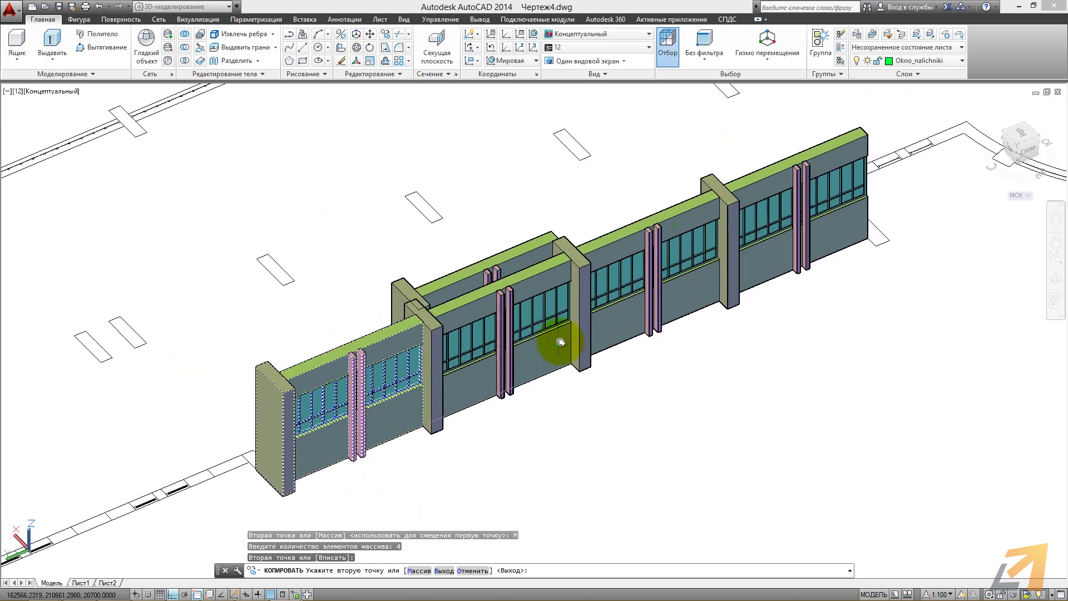
key("Return")
right_click(557, 340)
key("Escape")
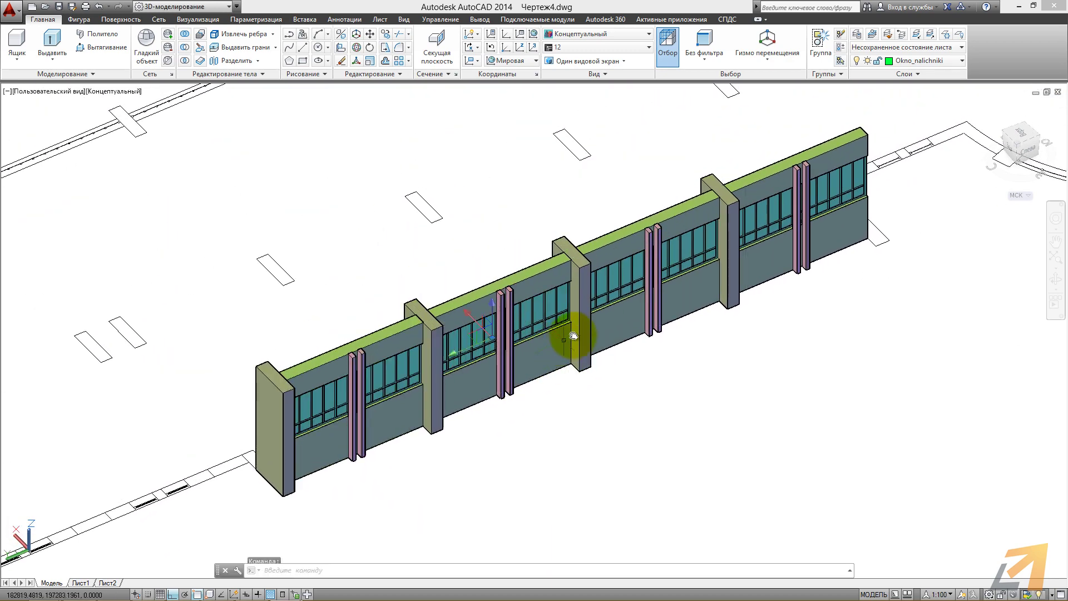
left_click(1020, 132)
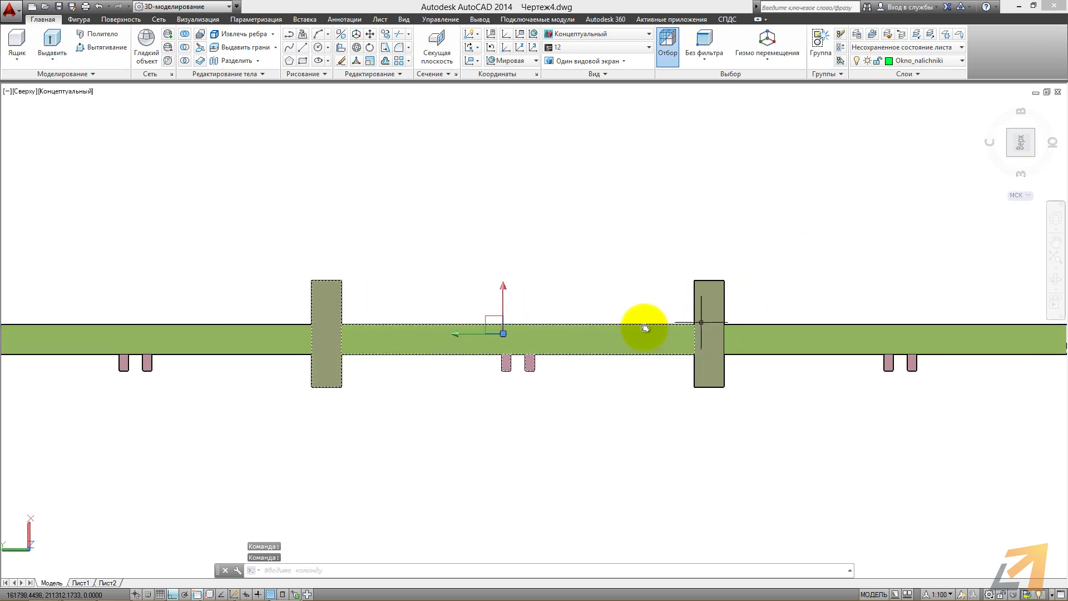
- Rotate a copy of the four-section lower wall to vertical, keeping the original, and select it
left_click(463, 305)
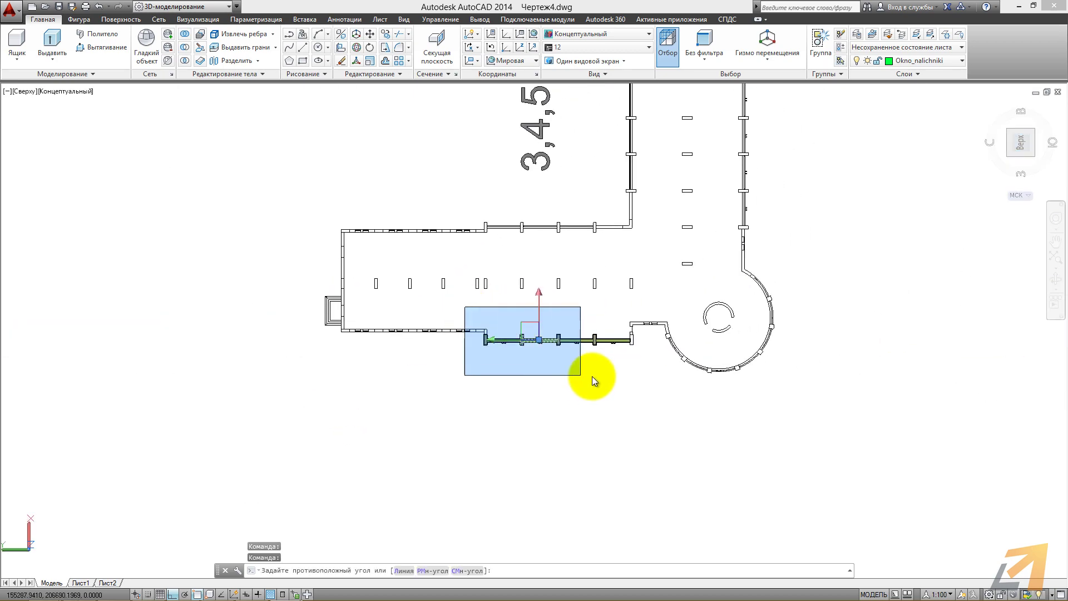
left_click(647, 385)
type("пов")
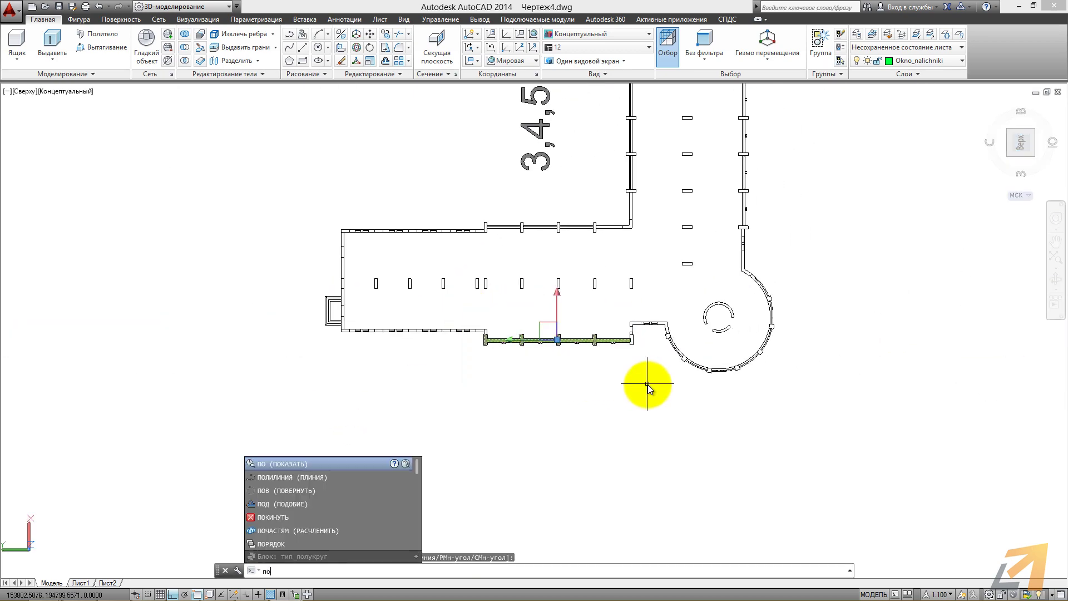
key("Return")
left_click(666, 272)
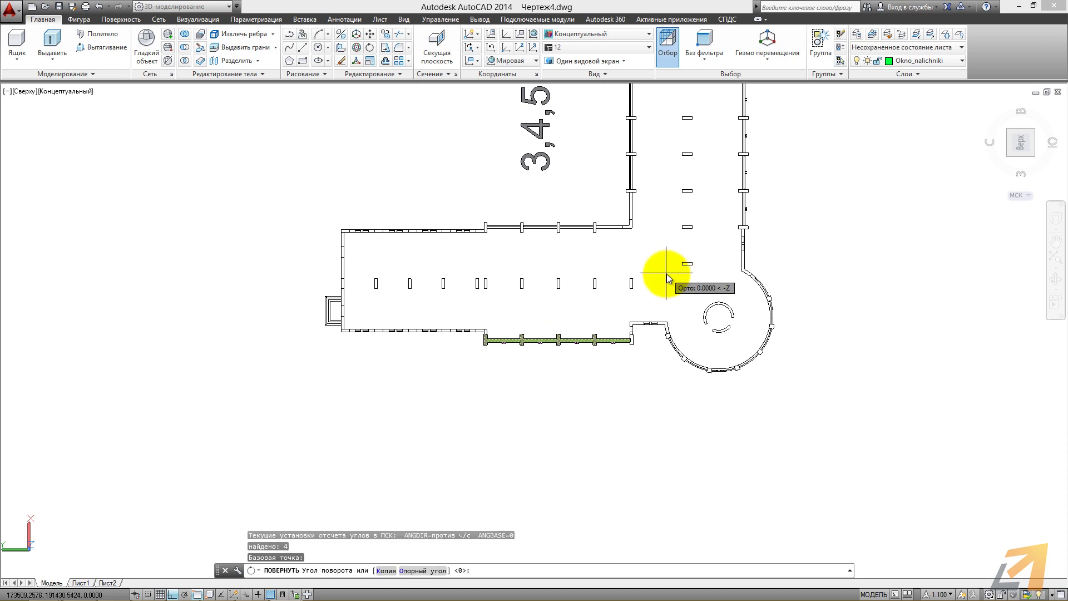
left_click(386, 570)
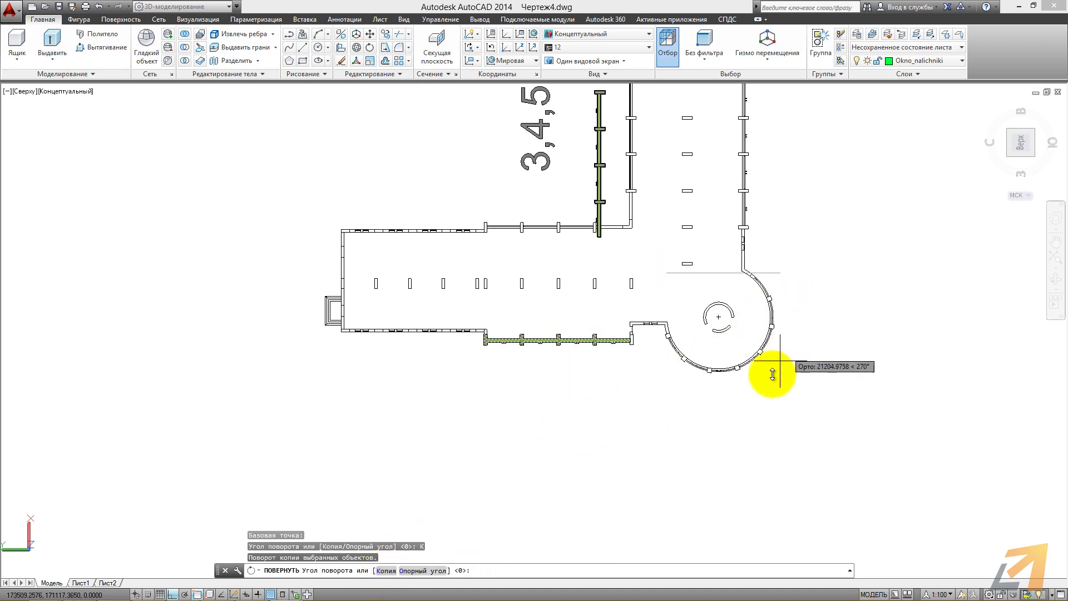
left_click(441, 431)
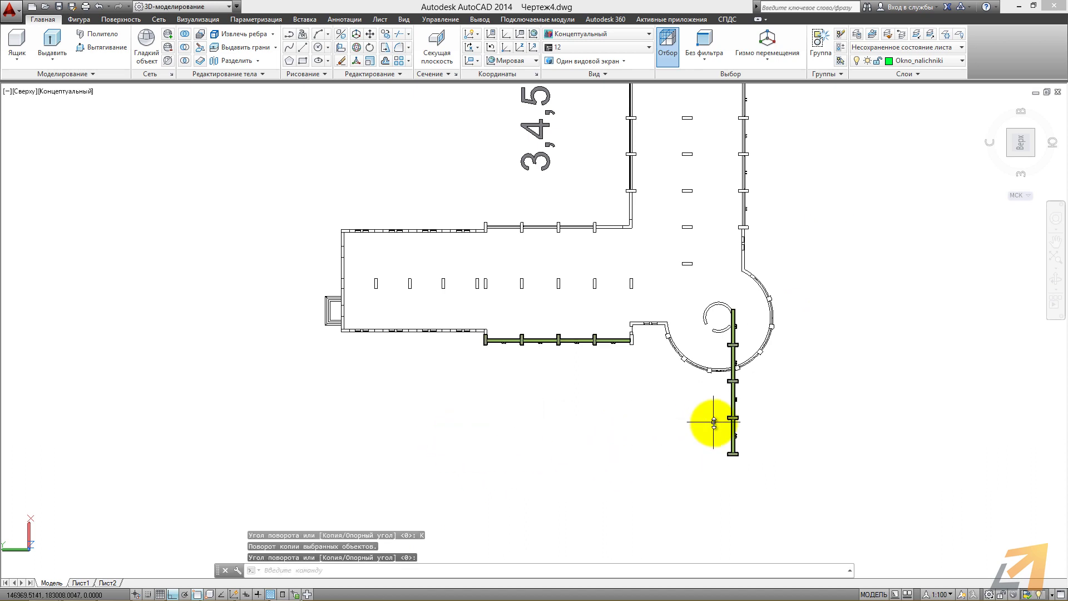
left_click(718, 277)
left_click(749, 493)
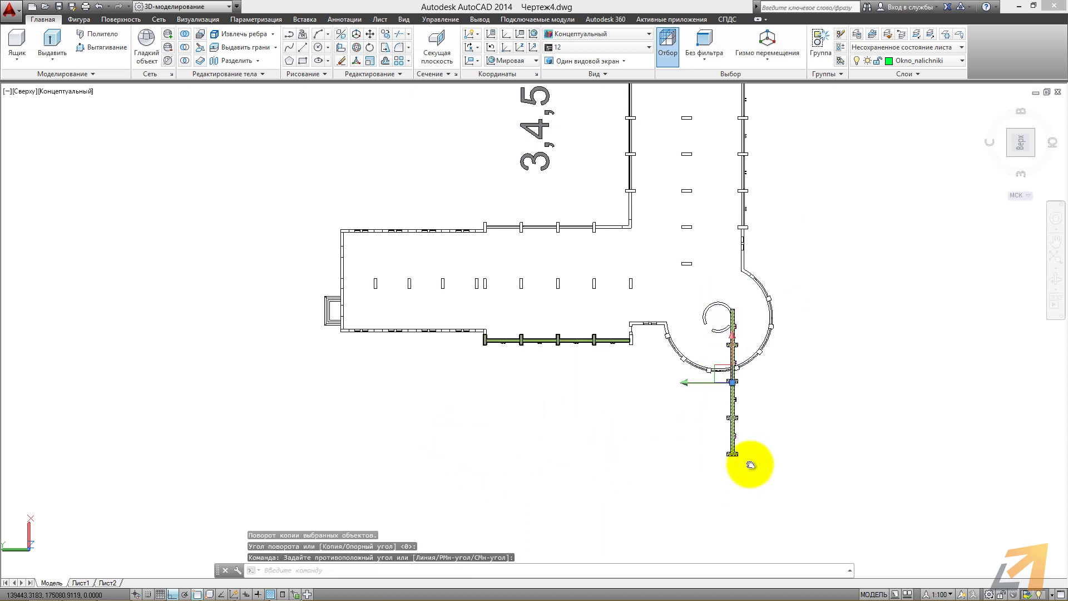
middle_click_drag(758, 465, 554, 372)
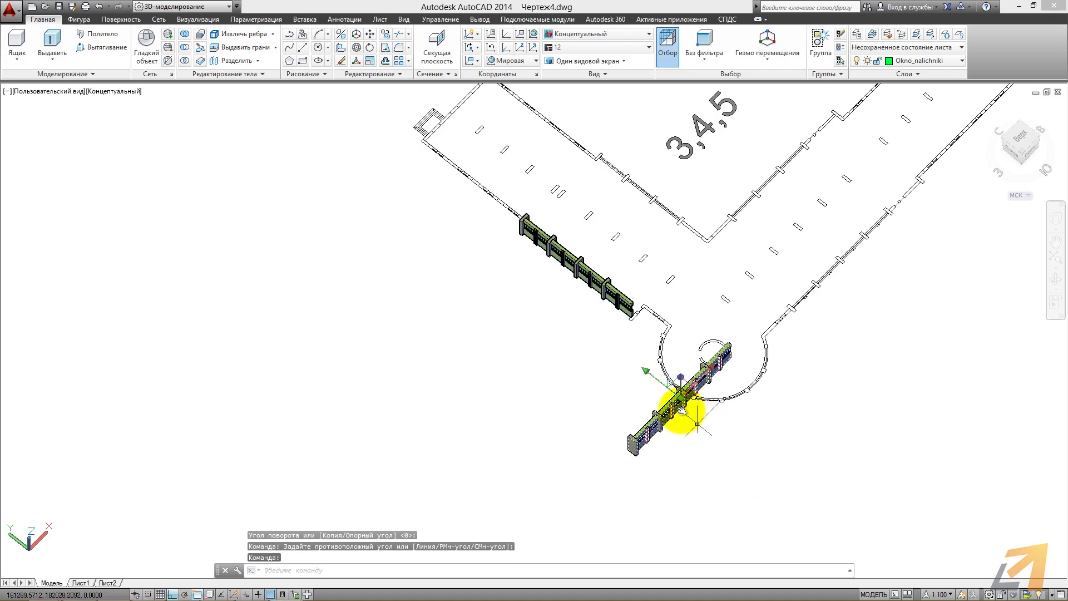
- Move the rotated wall copy onto the outer wall line of the 3,4,5 wing
scroll(555, 371, "up", 5)
type("п")
key("Return")
scroll(453, 327, "up", 3)
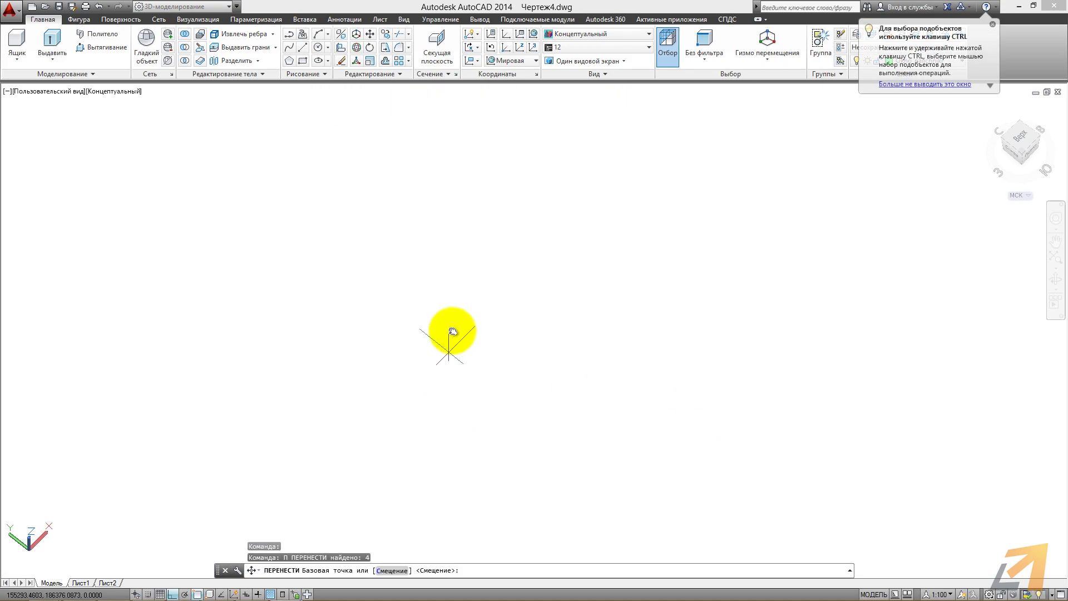
left_click(461, 320)
scroll(473, 311, "down", 2)
scroll(390, 417, "down", 3)
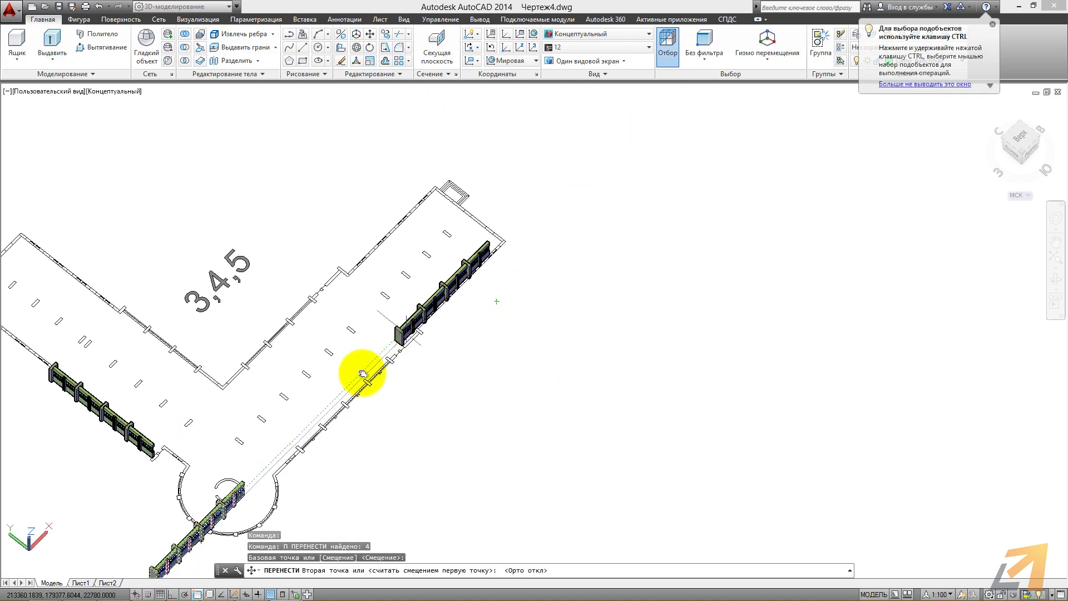
scroll(312, 445, "up", 3)
scroll(281, 492, "up", 3)
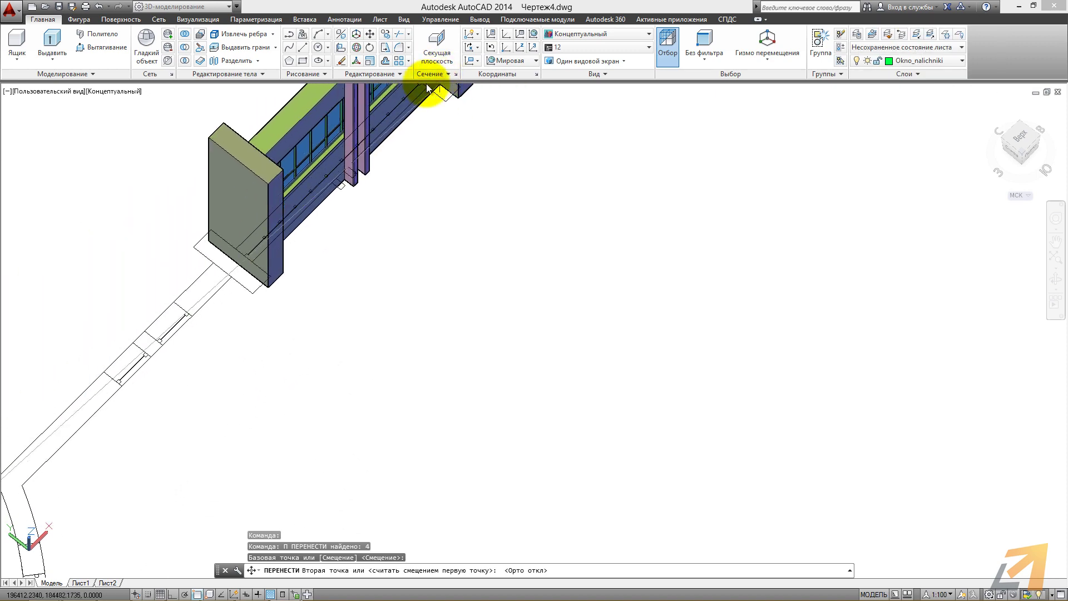
left_click(426, 88)
scroll(274, 505, "down", 2)
scroll(381, 370, "down", 2)
scroll(389, 358, "down", 3)
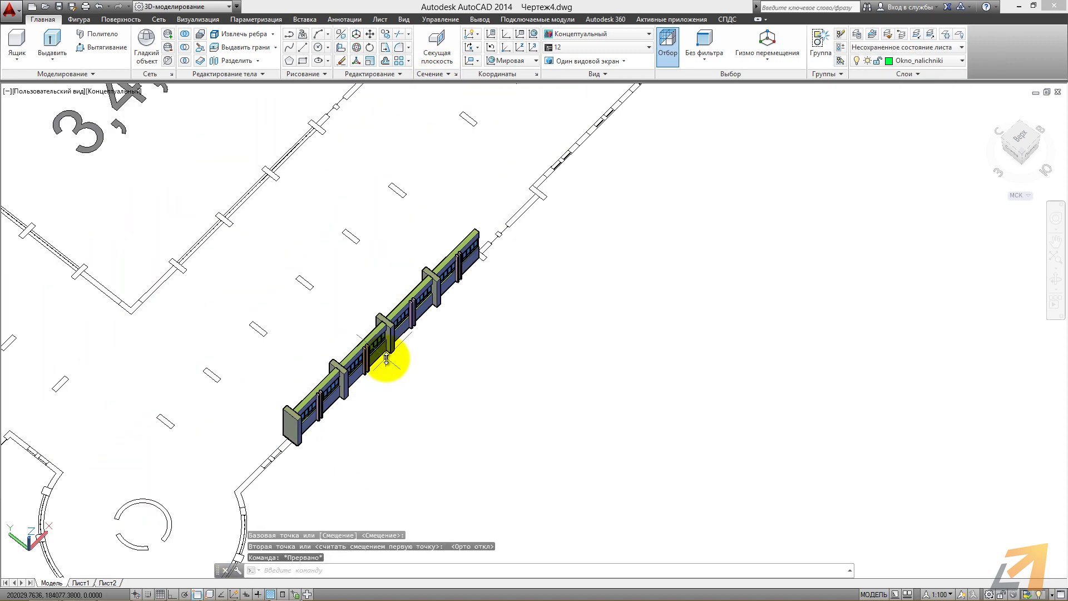
middle_click_drag(236, 285, 434, 405)
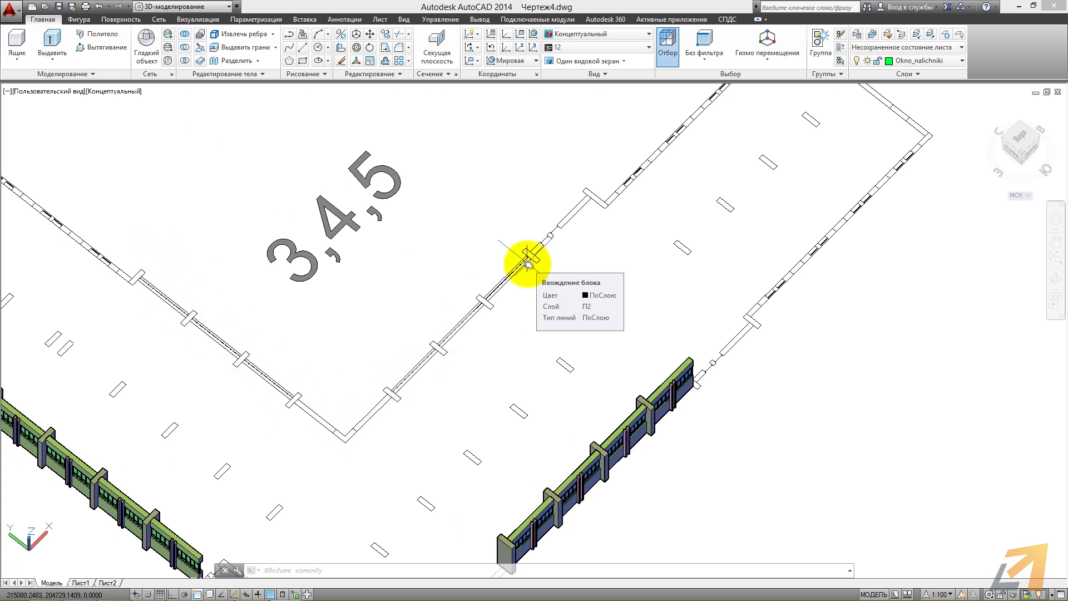
- Copy the end wall piece near the 3,4,5 label and erase the stray duplicate
left_click(665, 391)
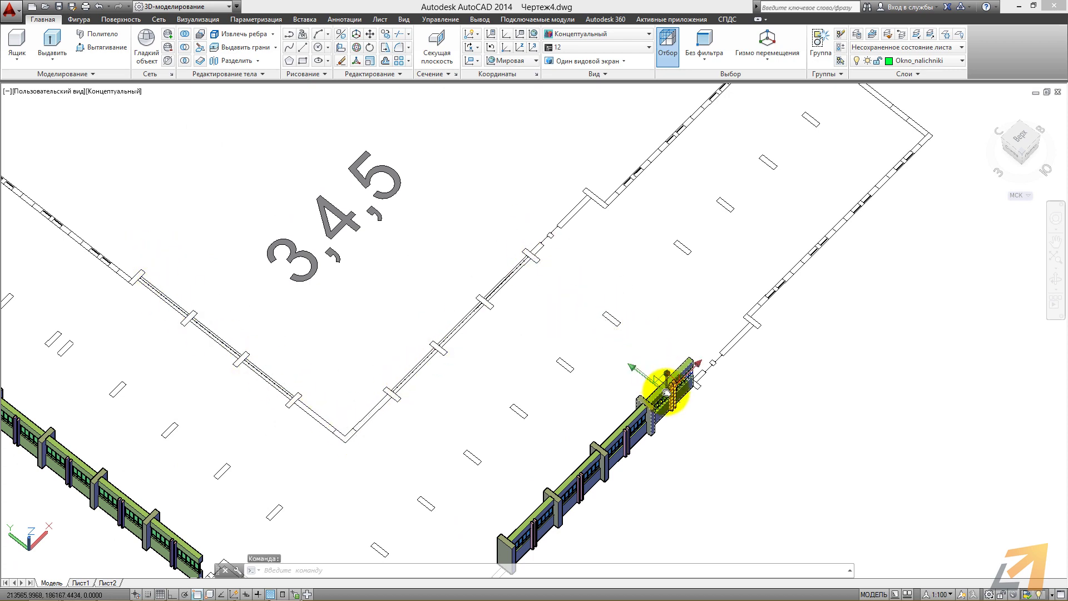
type("co")
key("Return")
left_click(659, 386)
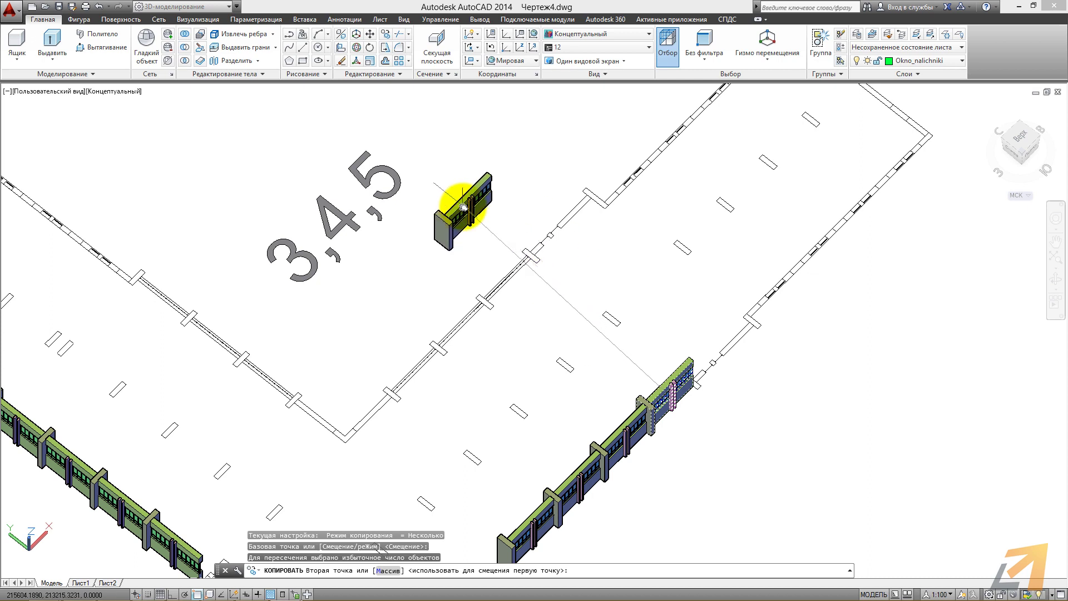
key("Escape")
left_click(459, 192)
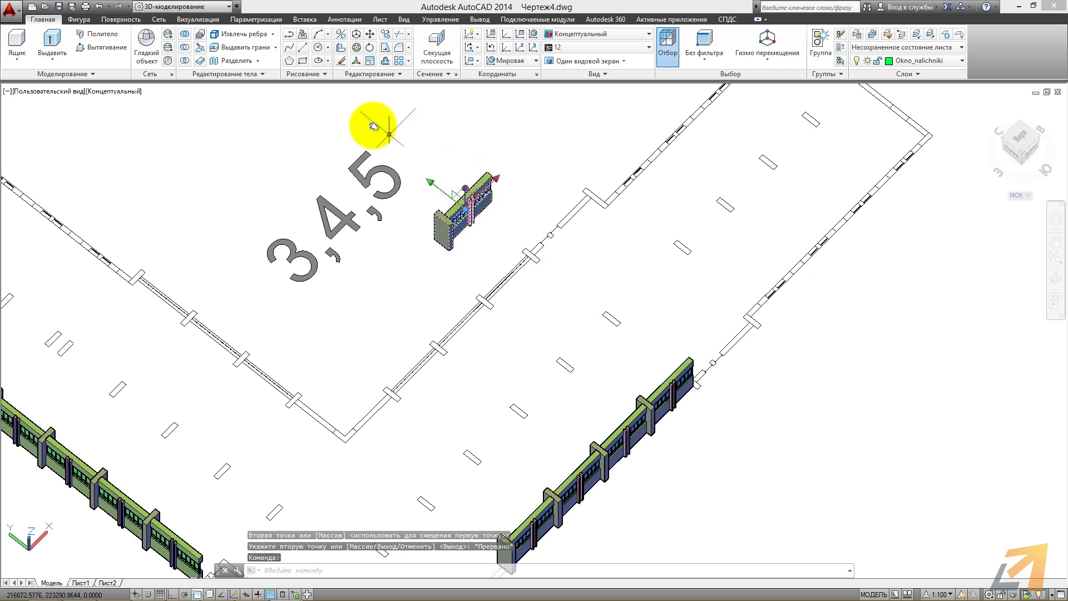
left_click(367, 78)
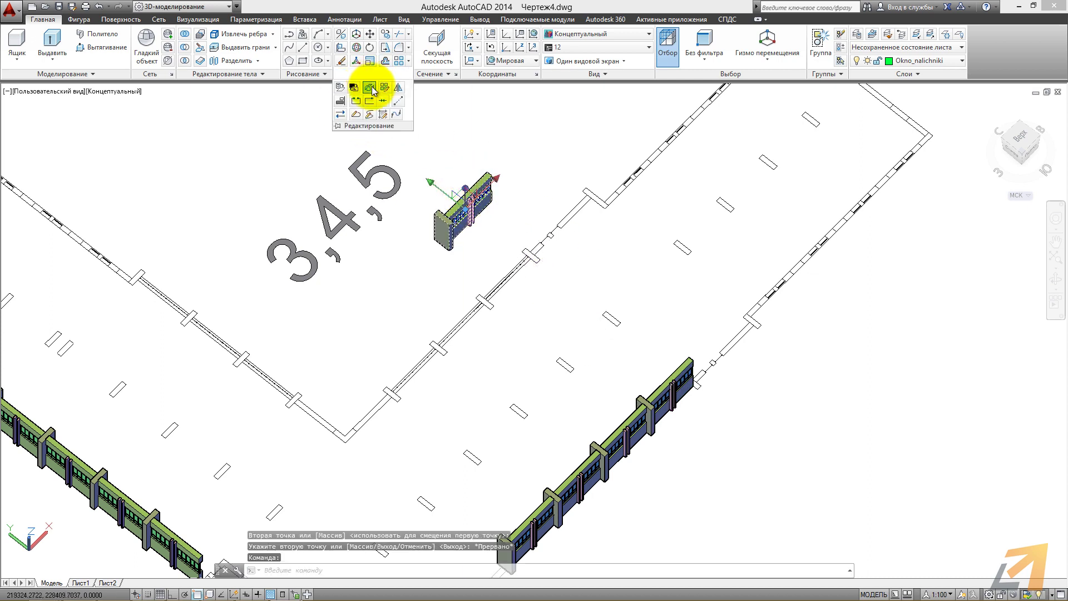
left_click(372, 89)
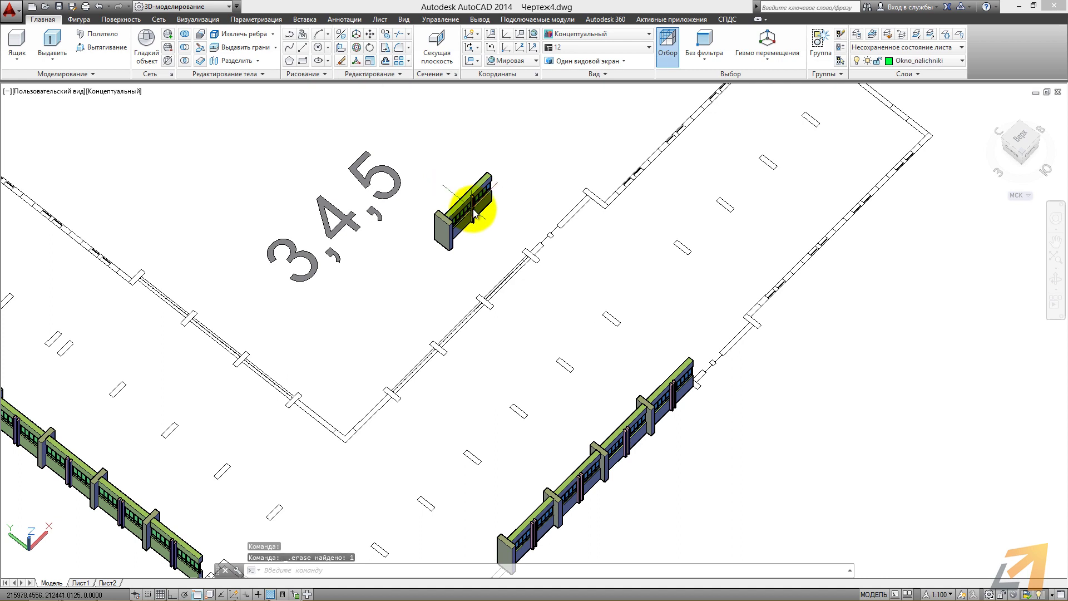
- Define the copied wall piece as block т2 with its base point at the piece's corner
left_click(410, 143)
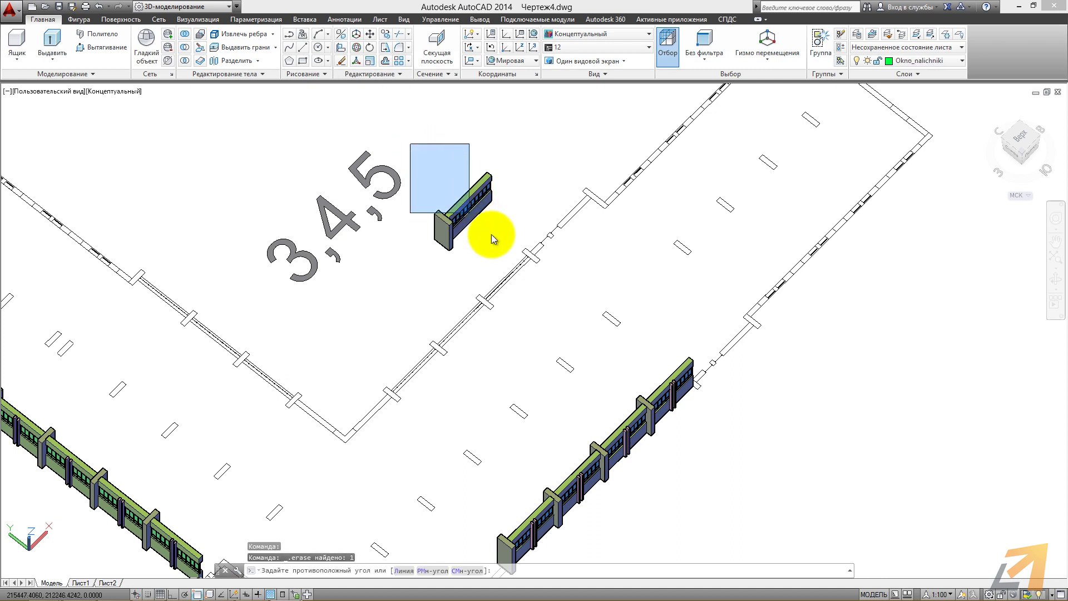
left_click(522, 261)
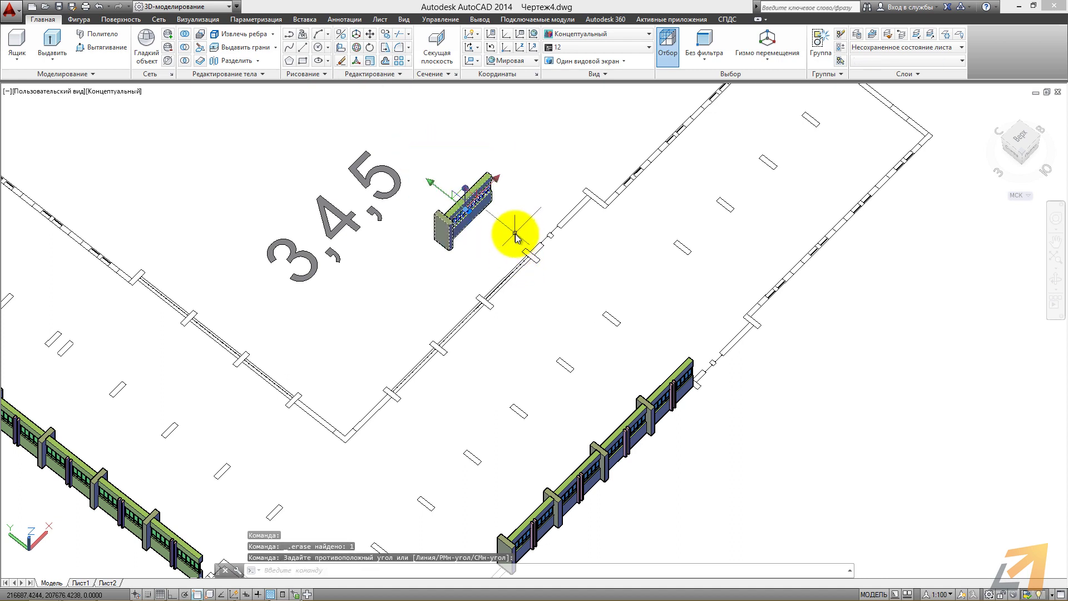
type("б")
key("Return")
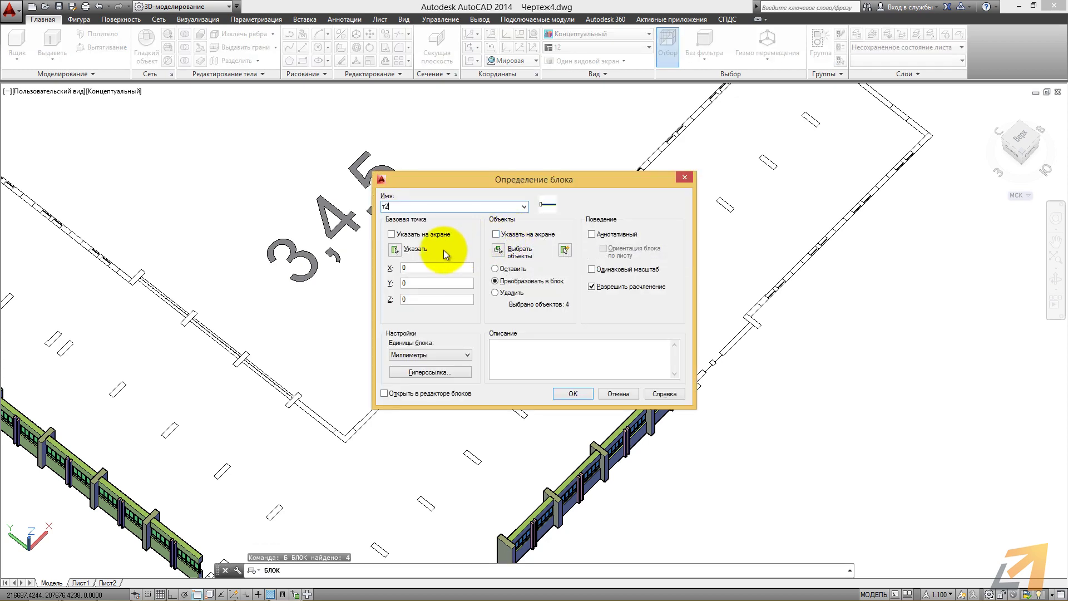
left_click(395, 250)
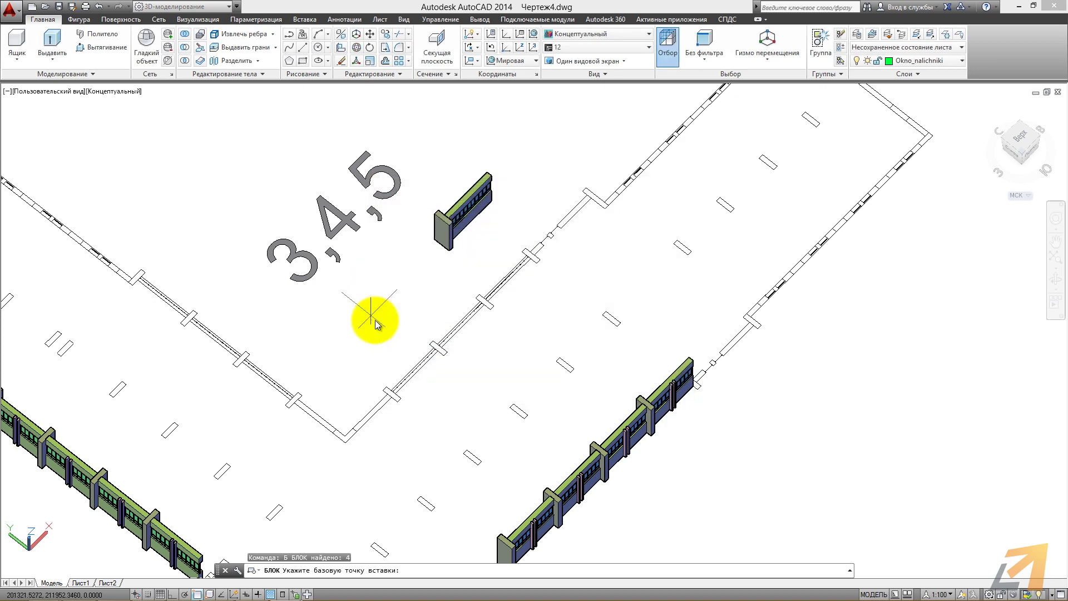
left_click(431, 251)
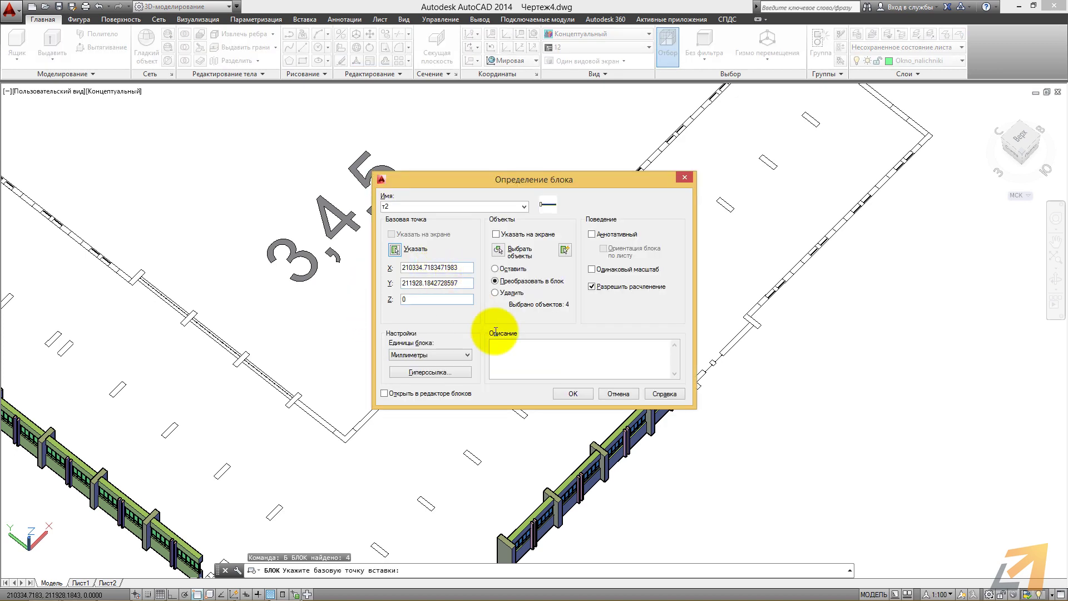
left_click(573, 393)
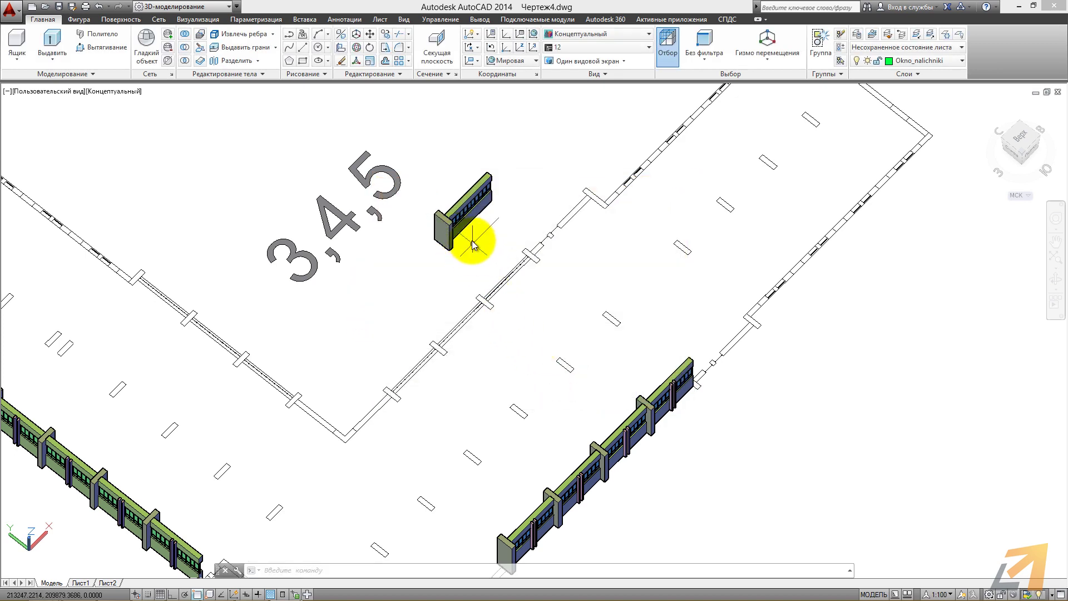
left_click(470, 239)
- Move block т2 to the start of the wall
left_click(448, 186)
key("space")
key("Escape")
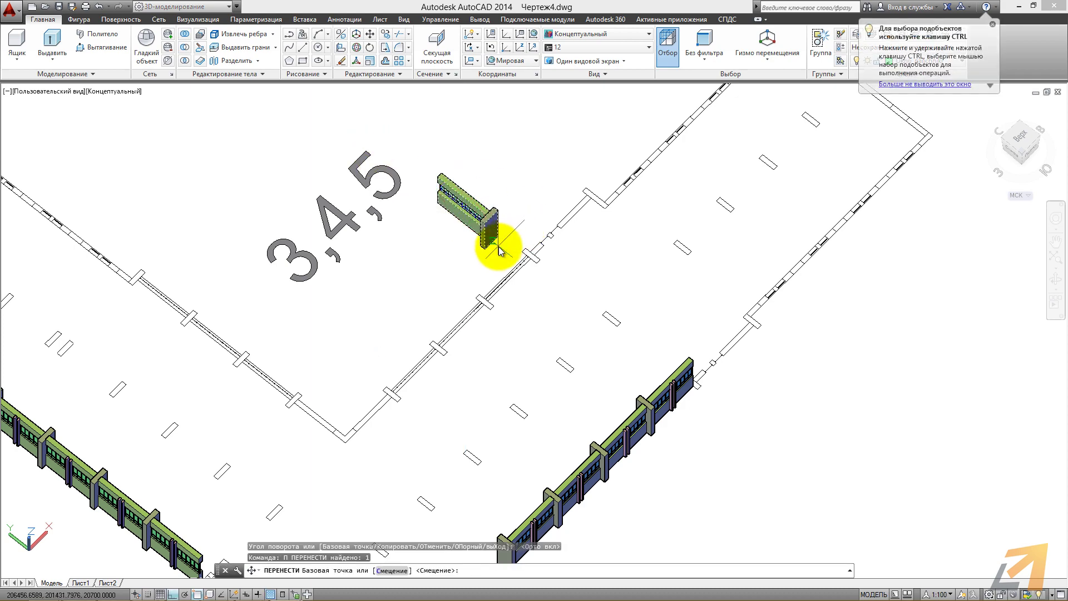
type("п")
key("Return")
left_click(466, 231)
left_click(228, 353)
scroll(281, 406, "up", 5)
scroll(281, 406, "down", 5)
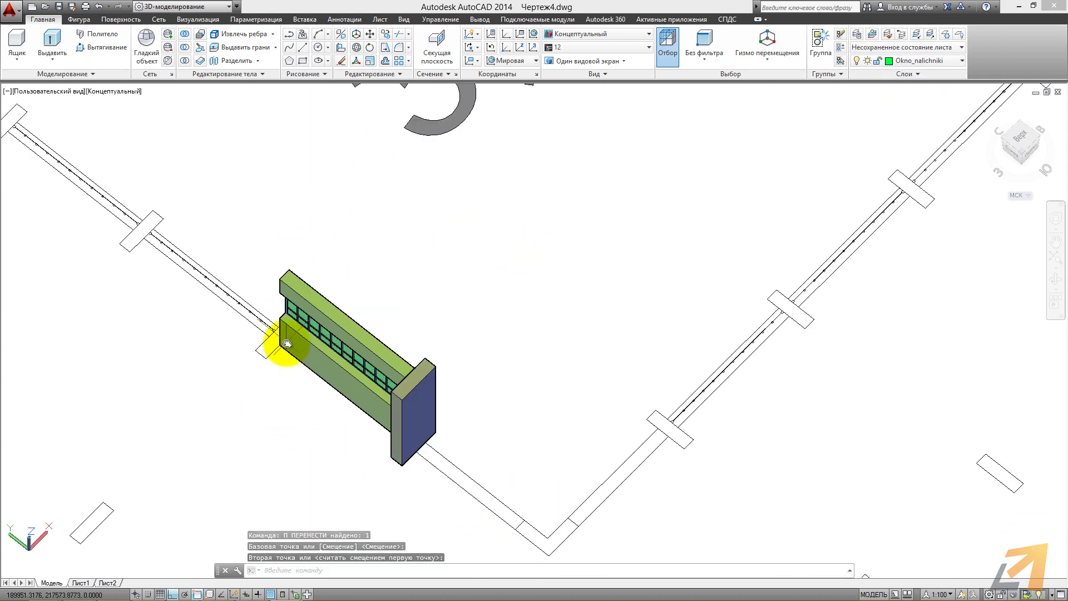
- Copy block т2 as an array of 4 sections along the wall
left_click(281, 353)
type("кп")
key("Return")
scroll(322, 358, "up", 6)
left_click(322, 359)
type("м")
key("Return")
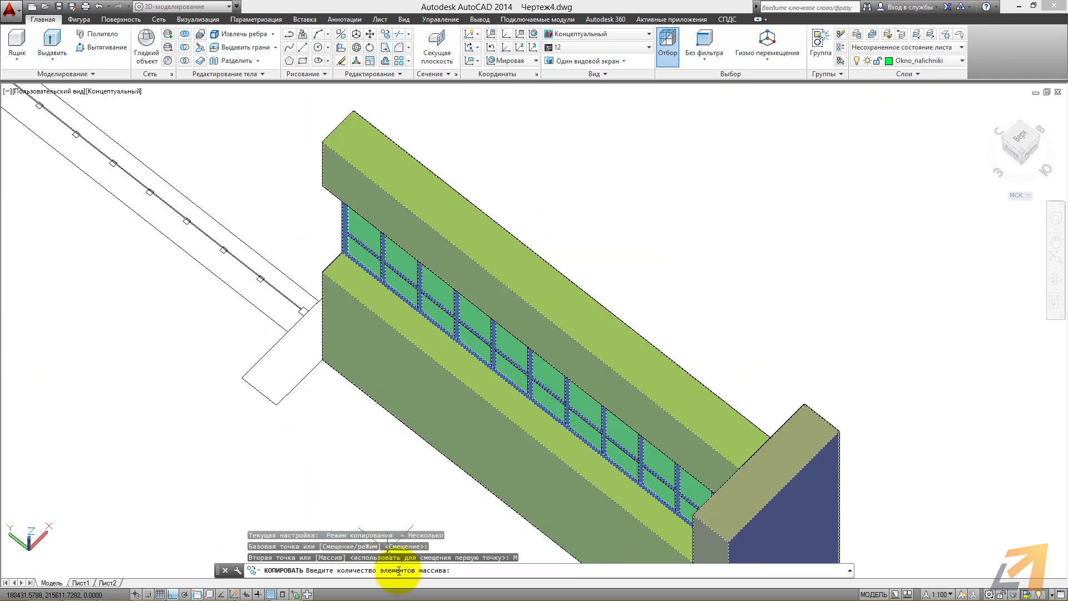
type("4")
key("Return")
scroll(239, 202, "up", 3)
scroll(212, 198, "up", 1)
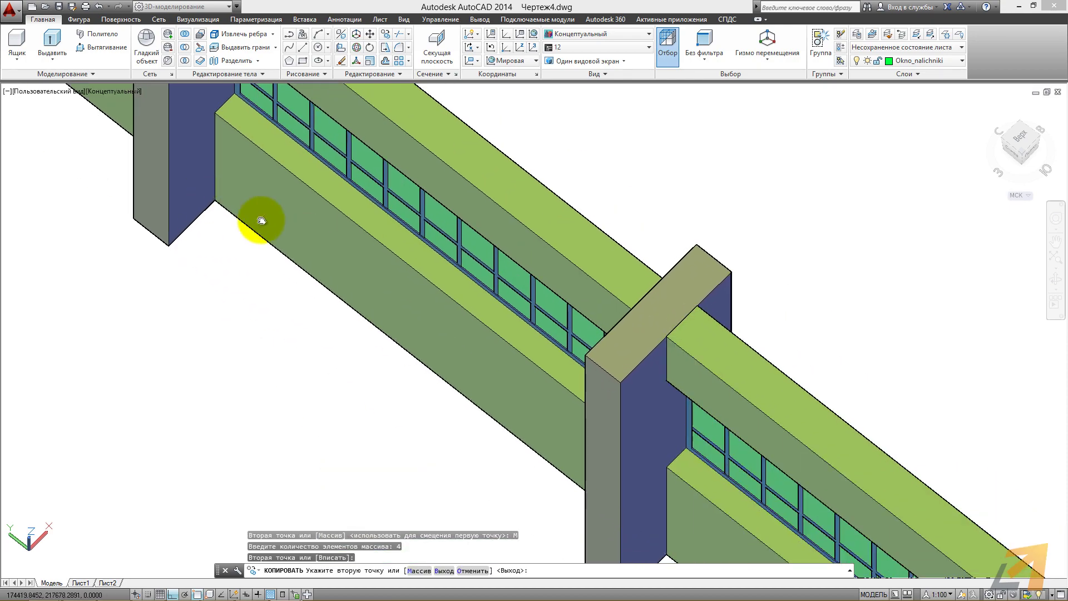
scroll(213, 197, "down", 5)
scroll(195, 199, "up", 3)
key("Escape")
key("Delete")
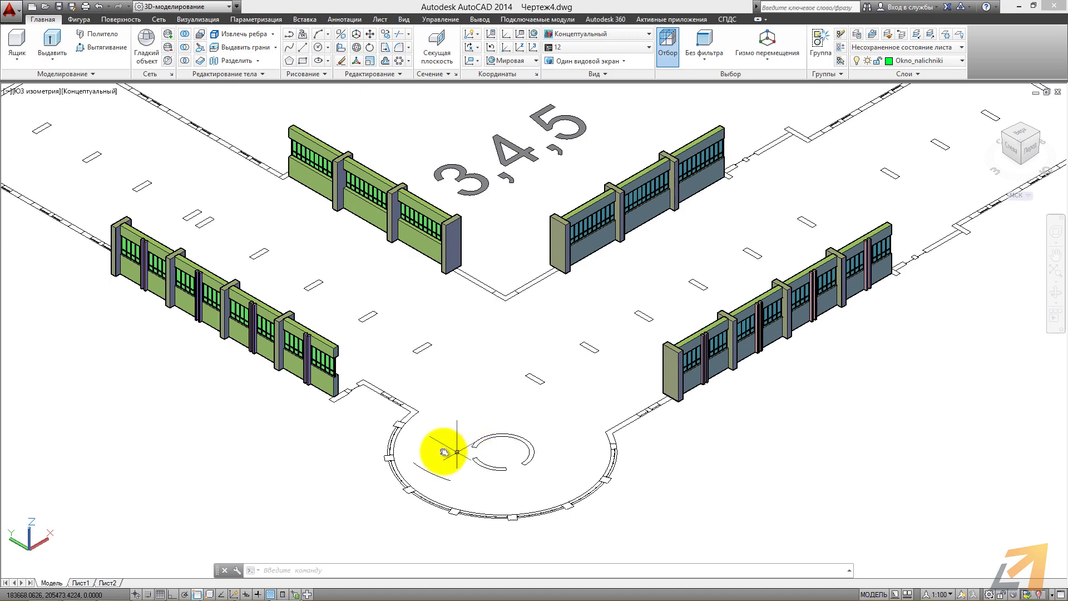
- Select the seven objects of the curved bay panel and begin a new block from them
scroll(428, 450, "up", 1)
scroll(384, 420, "up", 2)
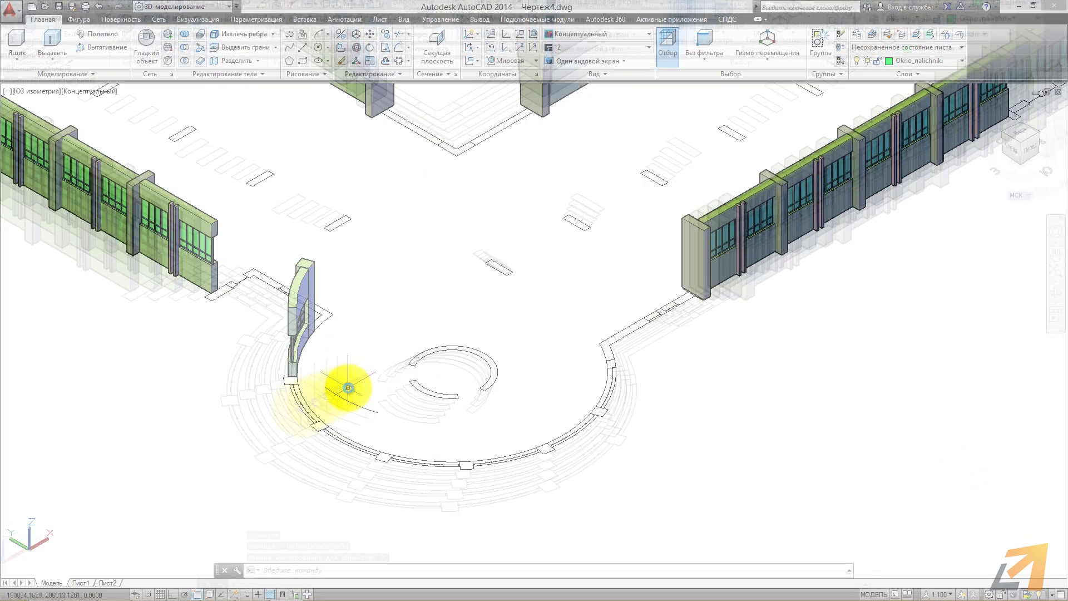
left_click(250, 225)
left_click(358, 456)
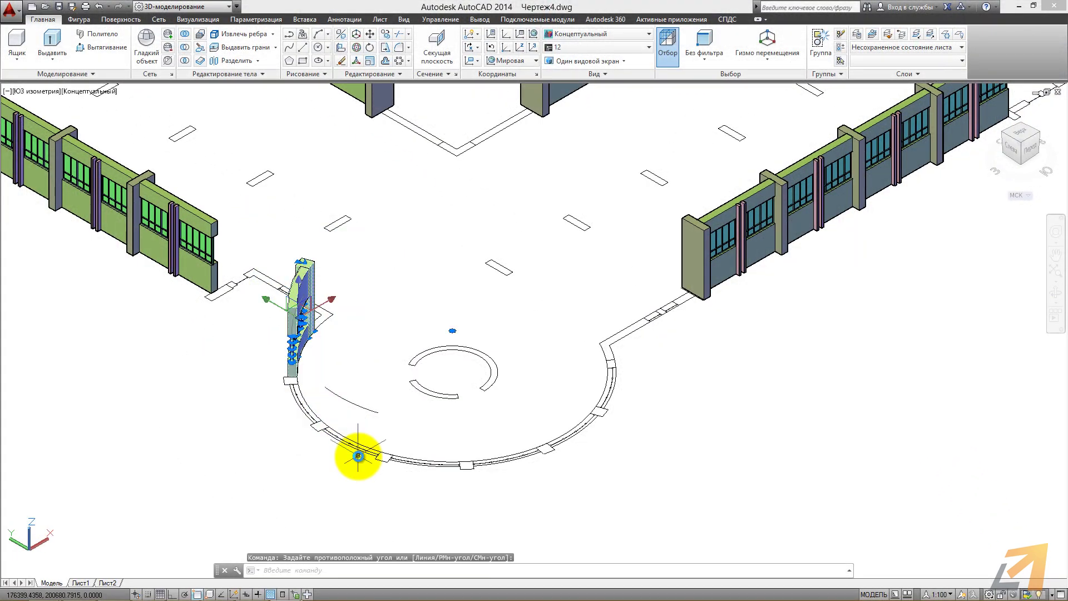
type("б")
key("Return")
- Name the curved panel block т3 and polar-array it six times at 60° around the bay centre
type("т3")
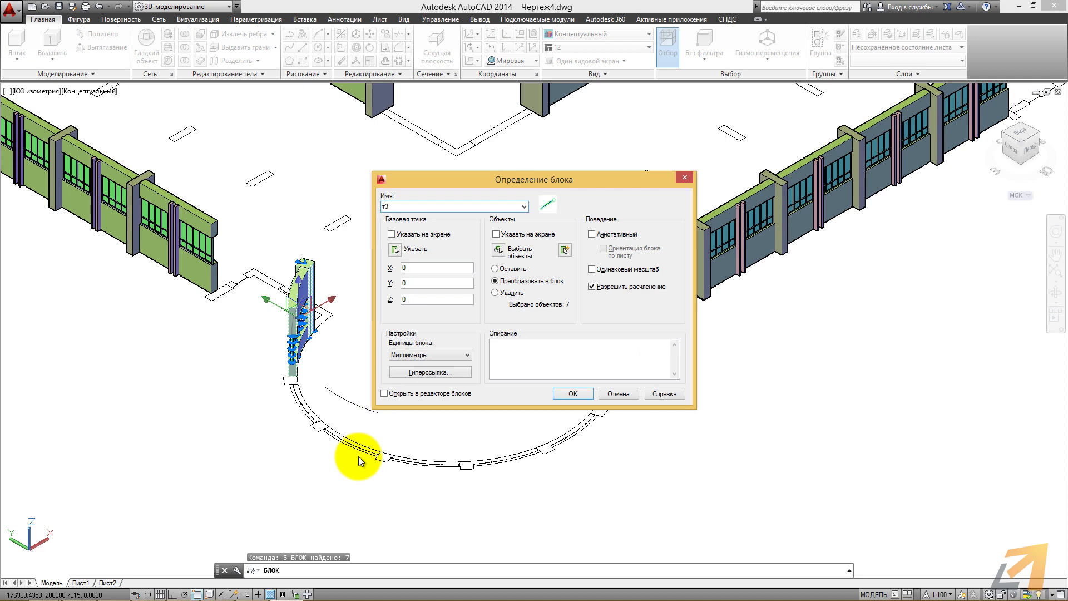
key("Return")
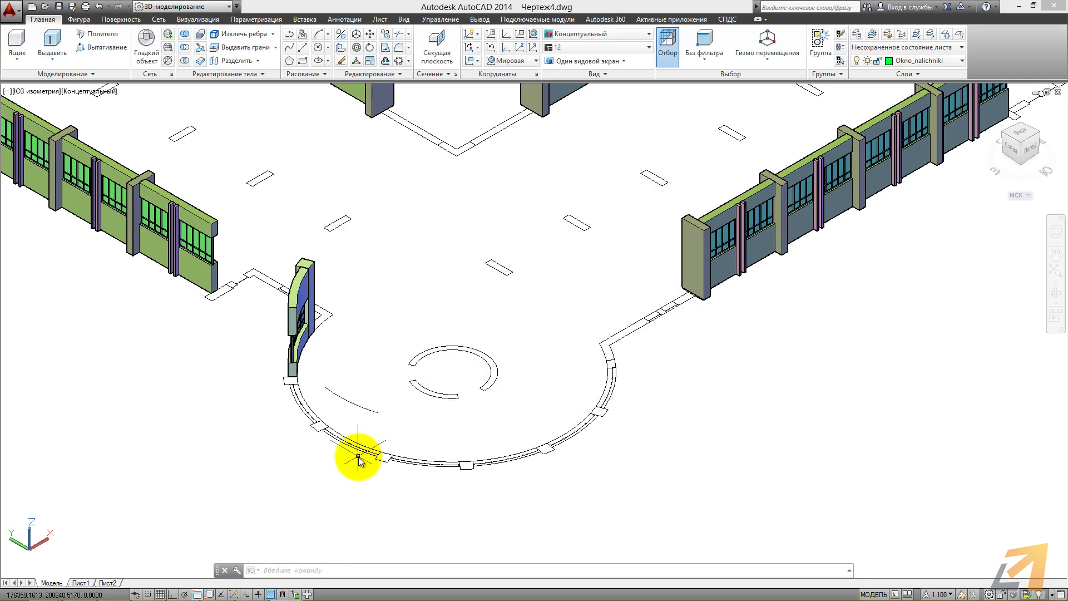
left_click(399, 60)
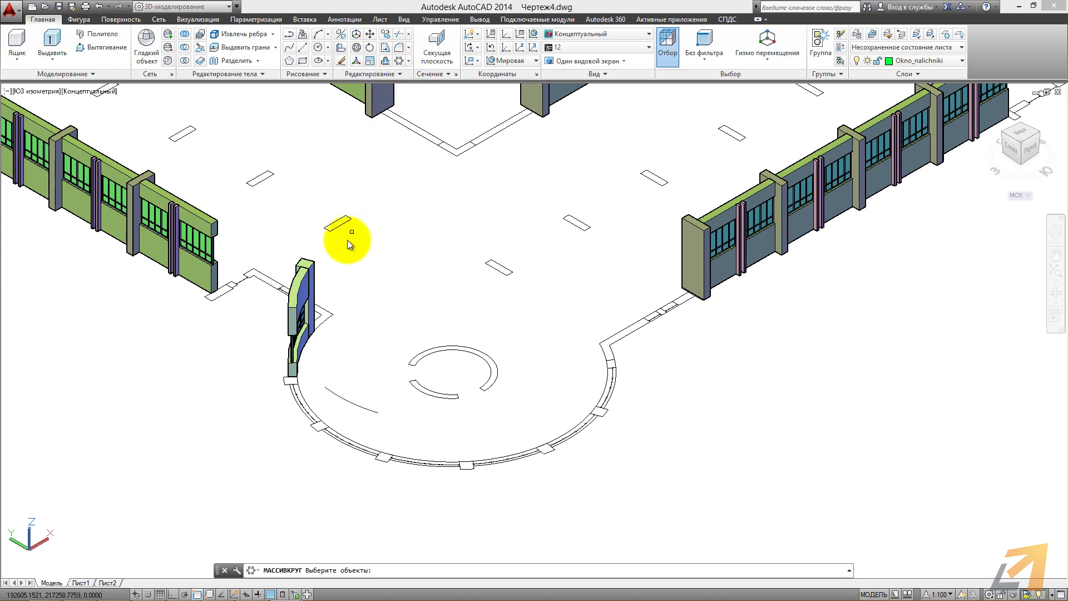
left_click(309, 278)
key("Return")
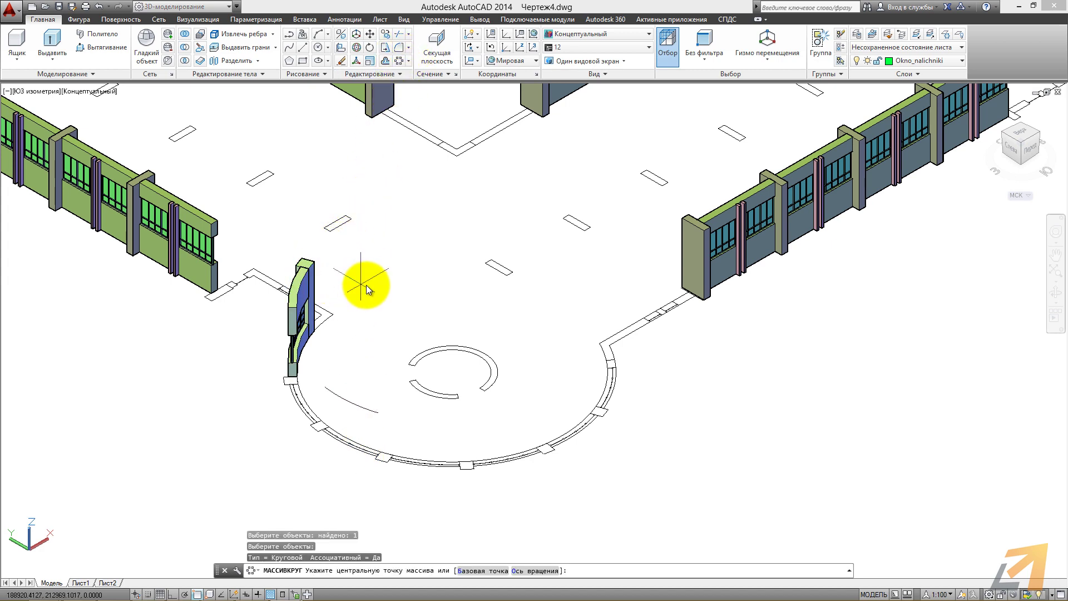
left_click(453, 373)
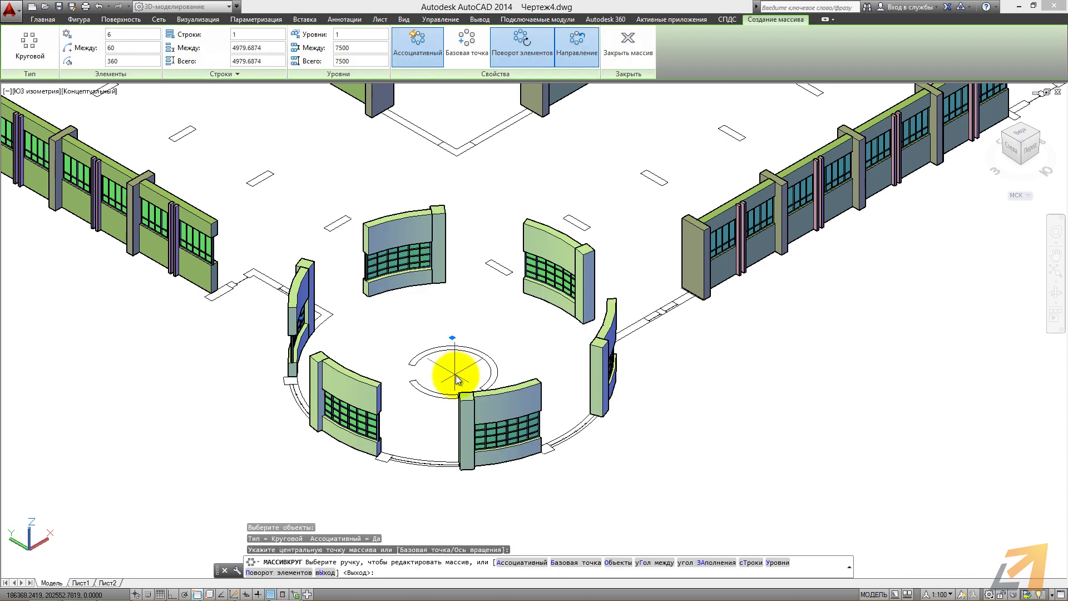
- Move the polar array's base point to the curved wall's corner
left_click(467, 46)
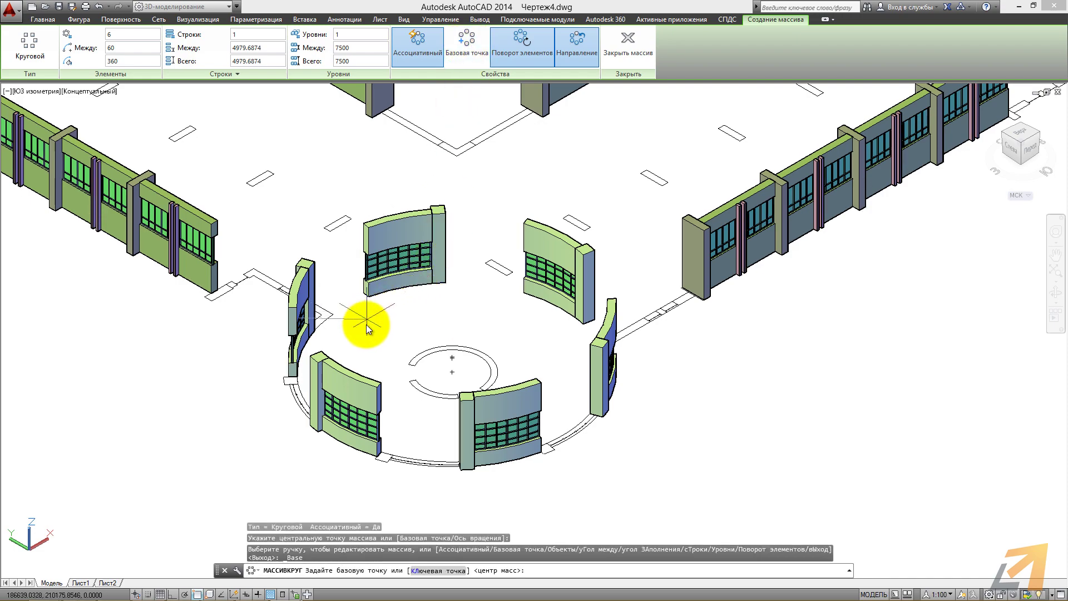
key("alt")
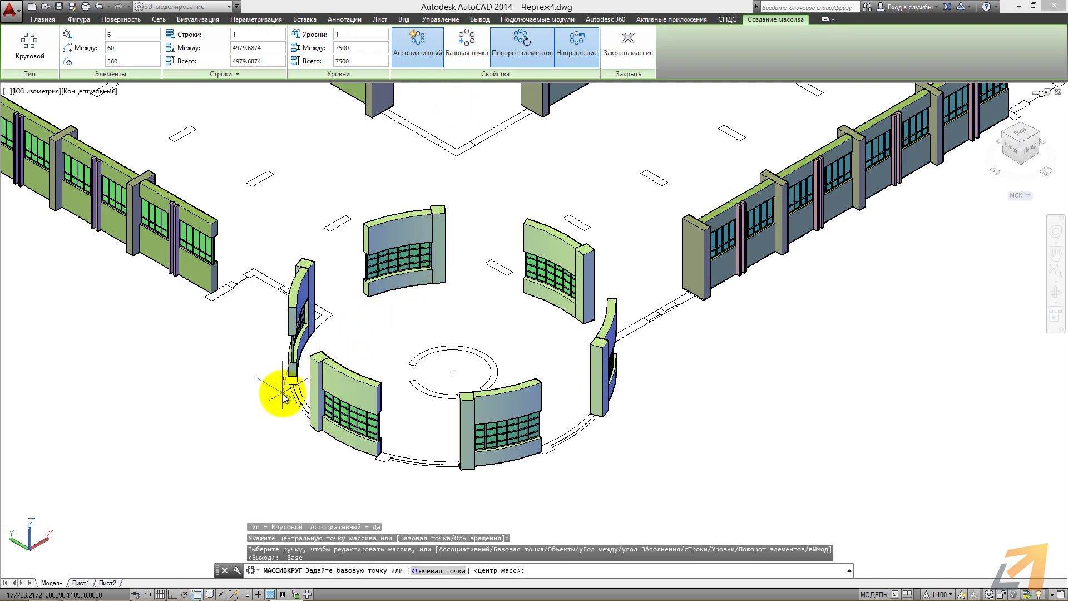
middle_click_drag(284, 396, 402, 386, "shift")
scroll(402, 385, "up", 2)
scroll(465, 399, "up", 5)
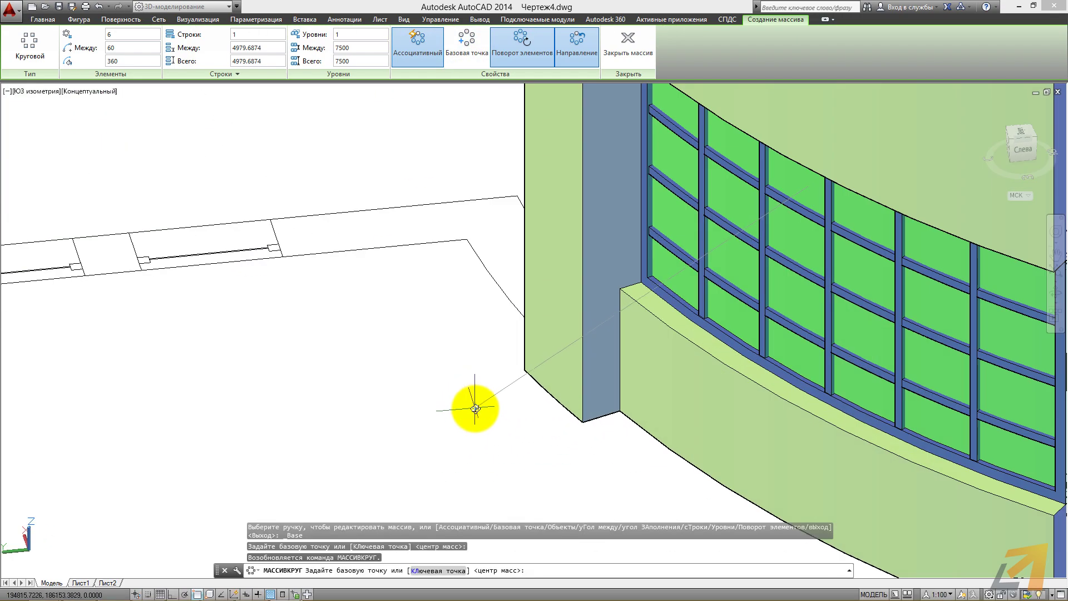
mouse_move(477, 405)
middle_mouse_down("shift")
mouse_move(565, 429)
mouse_move(567, 397)
middle_mouse_up("shift")
scroll(566, 398, "up", 2)
scroll(442, 174, "up", 3)
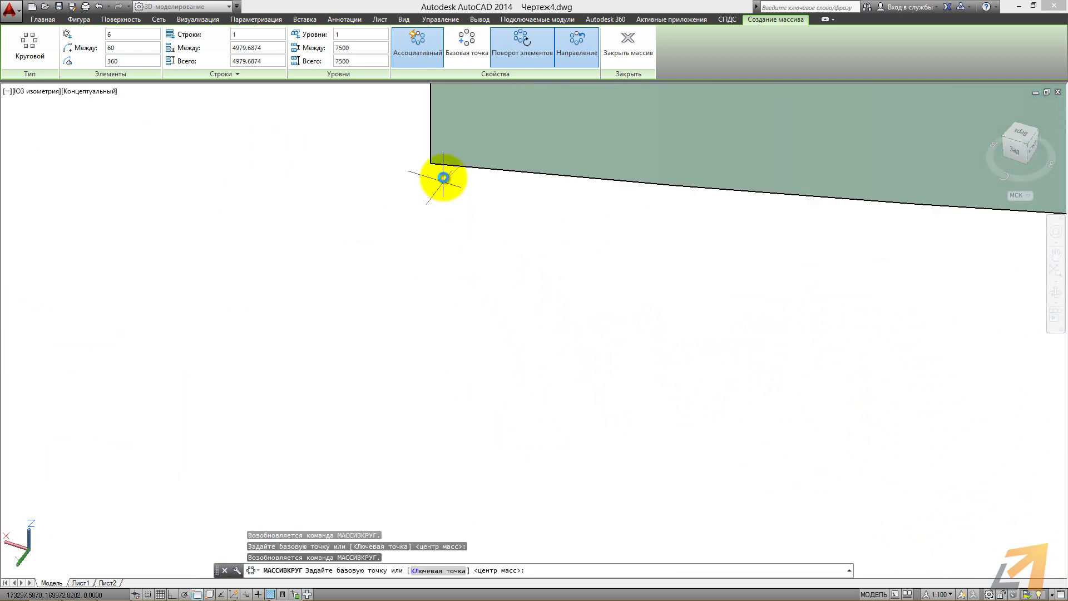
left_click(433, 165)
scroll(516, 269, "down", 3)
scroll(227, 358, "down", 2)
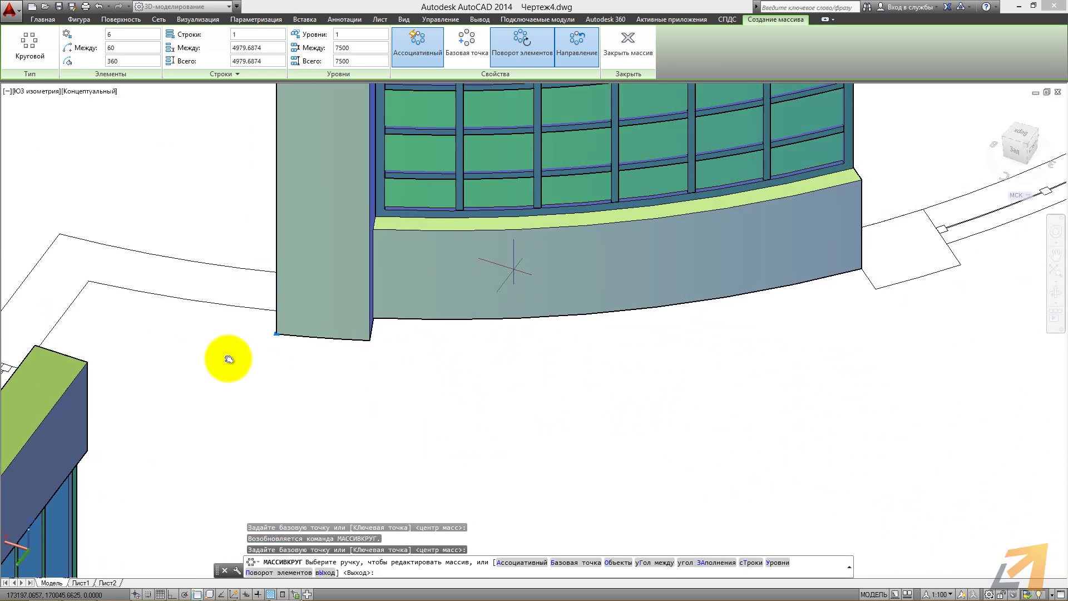
middle_click_drag(350, 341, 383, 416)
middle_click_drag(792, 219, 570, 291)
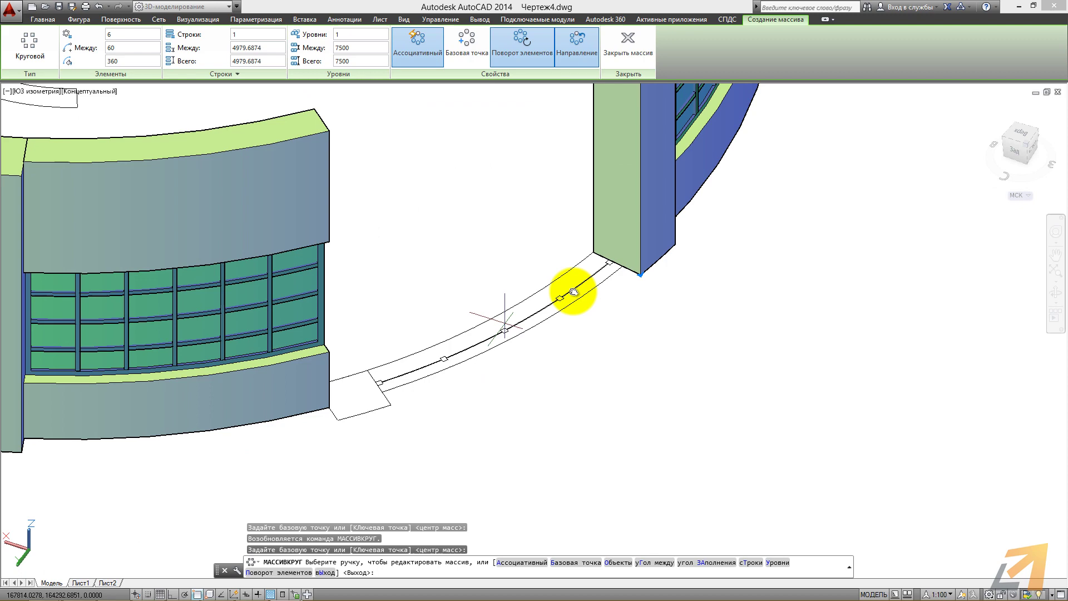
- Set the bay array to 30° between panels and 7 items
left_click(634, 276)
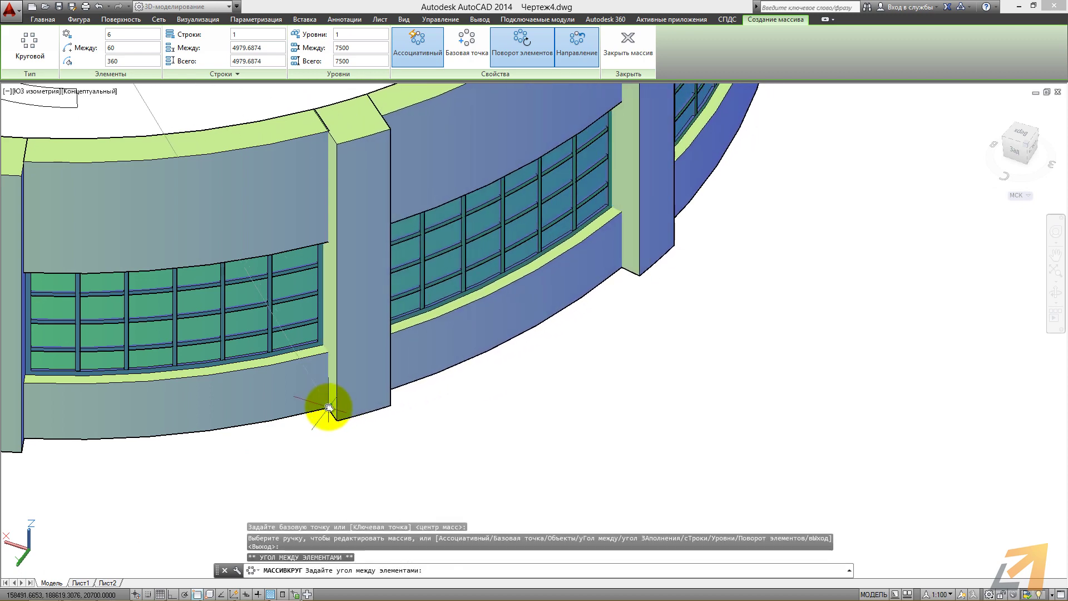
left_click(328, 407)
scroll(328, 407, "down", 3)
scroll(423, 361, "down", 1)
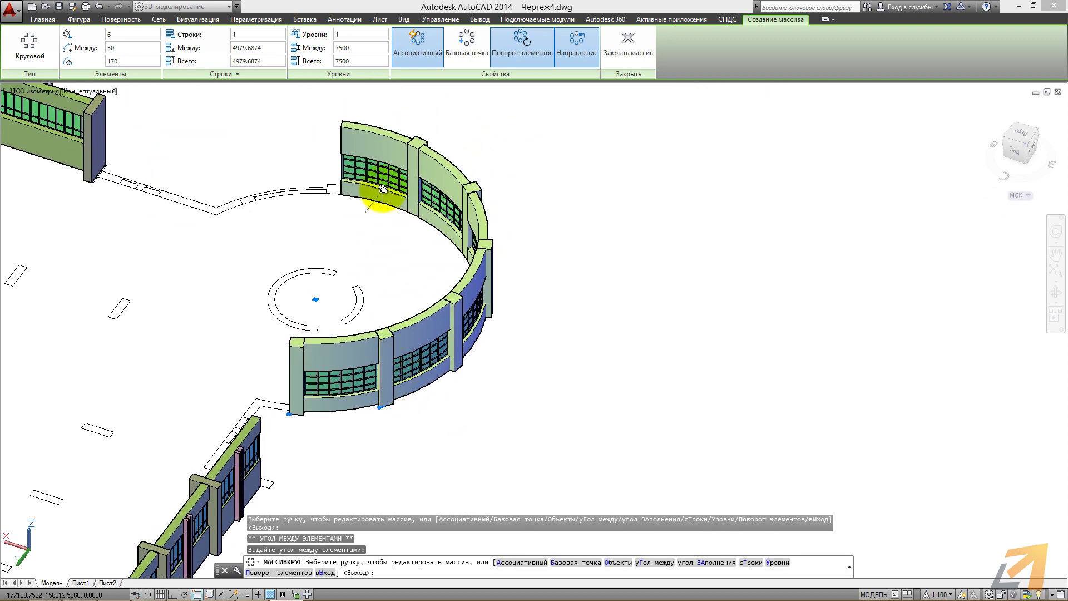
left_click(122, 35)
type("8")
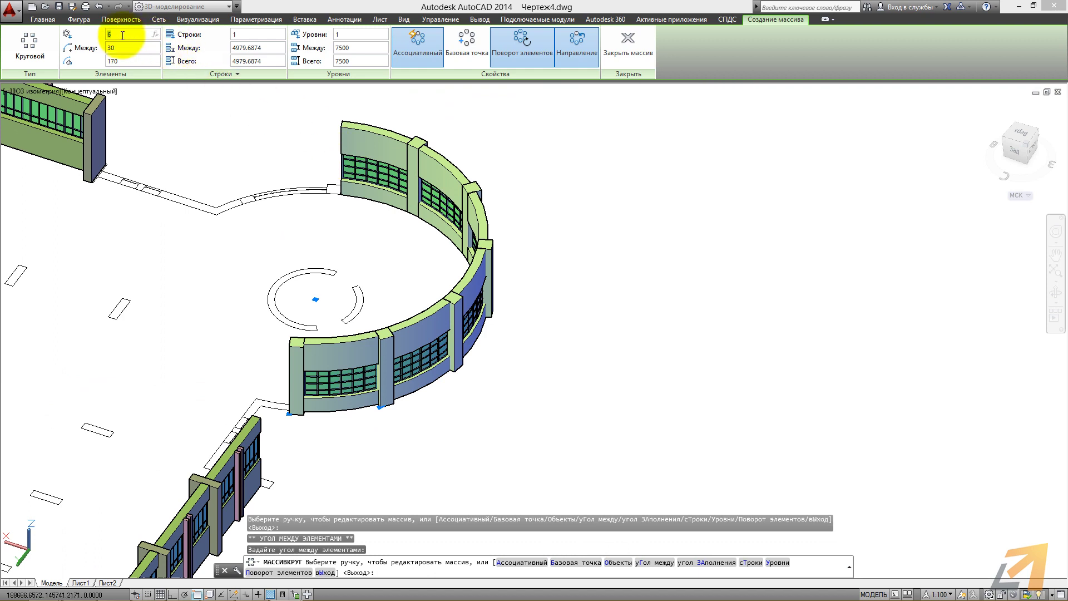
type("7")
key("Return")
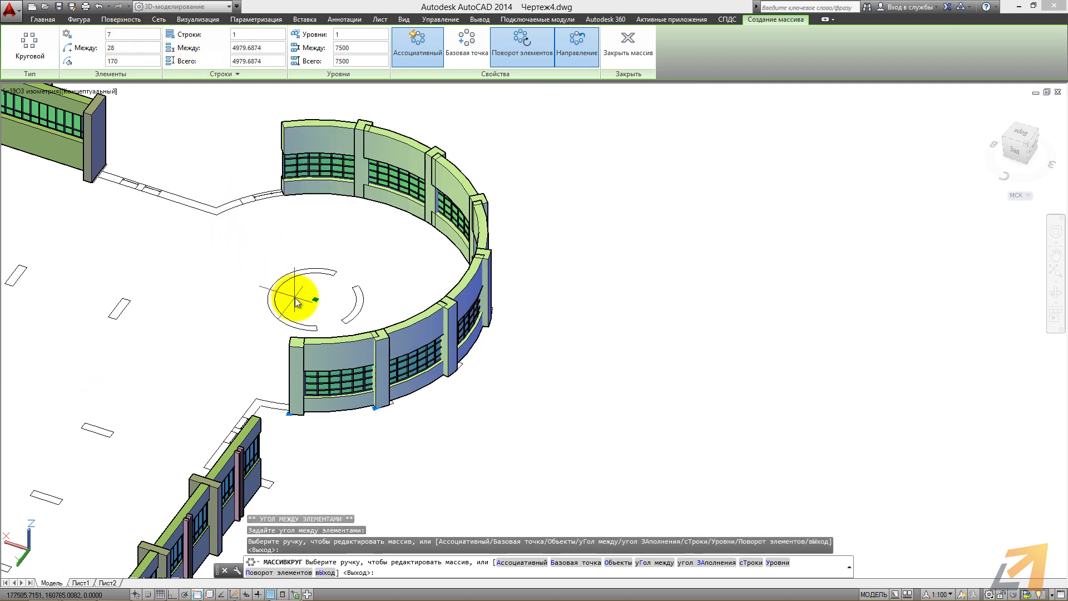
- Grip-edit the array at the pillar corner to fix the 30° panel angle
scroll(291, 298, "up", 3)
scroll(363, 363, "up", 2)
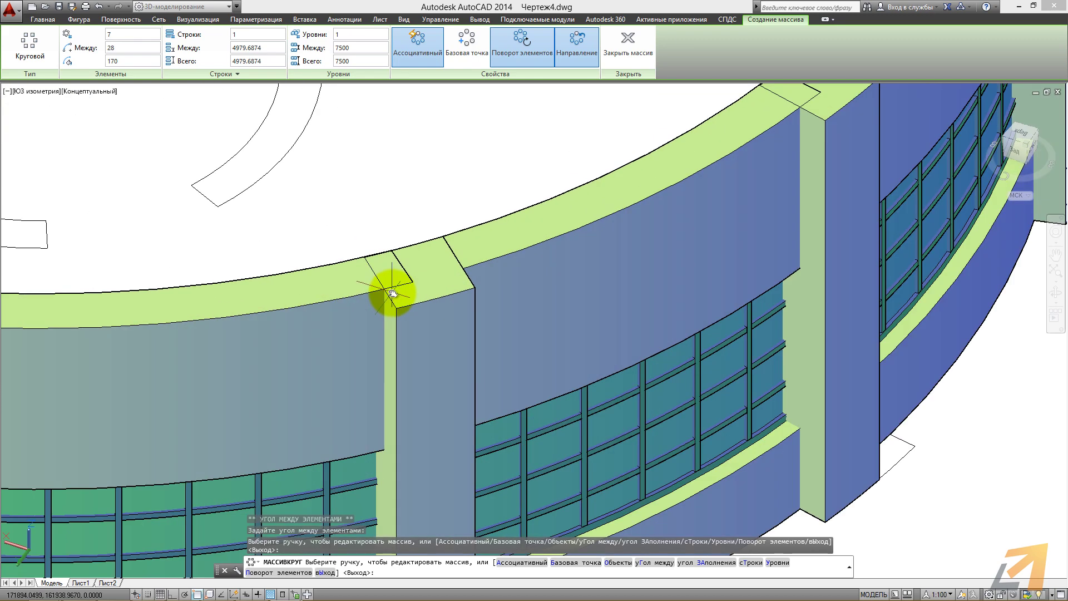
middle_click_drag(381, 291, 353, 172)
middle_click_drag(365, 350, 370, 304)
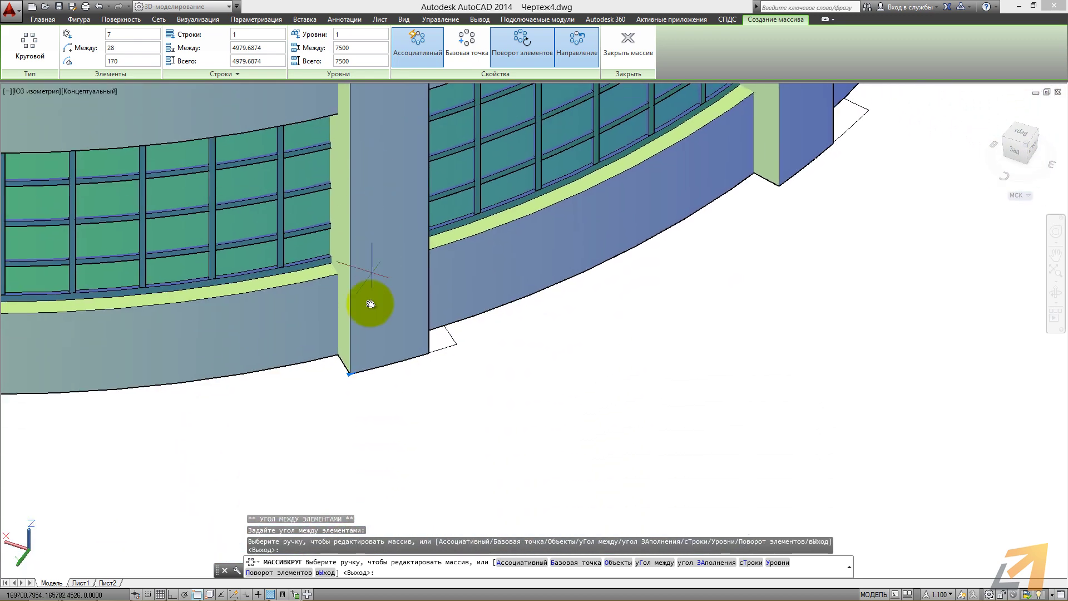
left_click(349, 374)
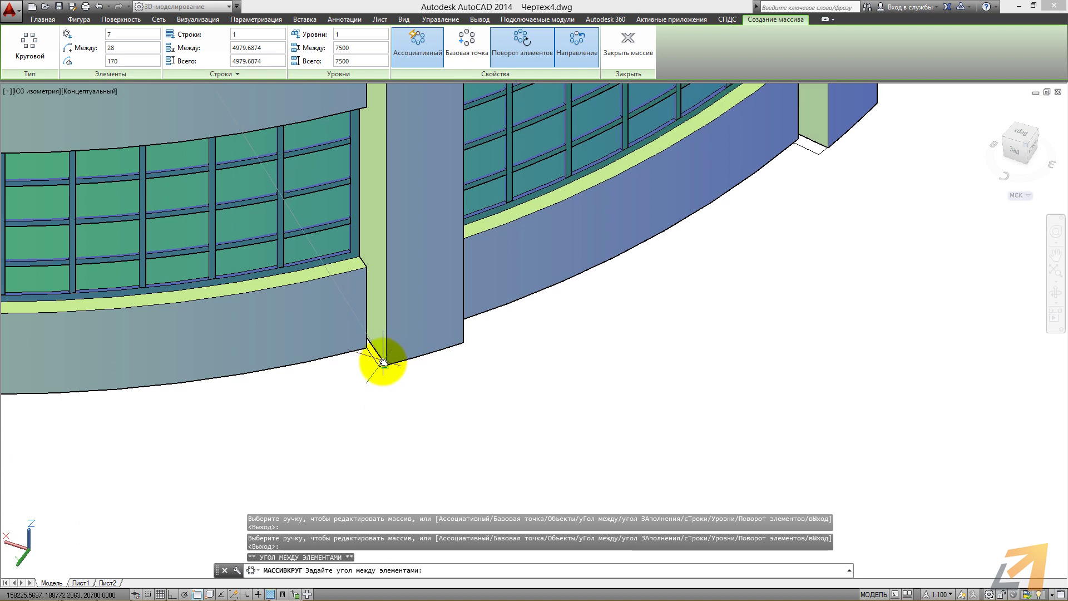
scroll(384, 366, "up", 2)
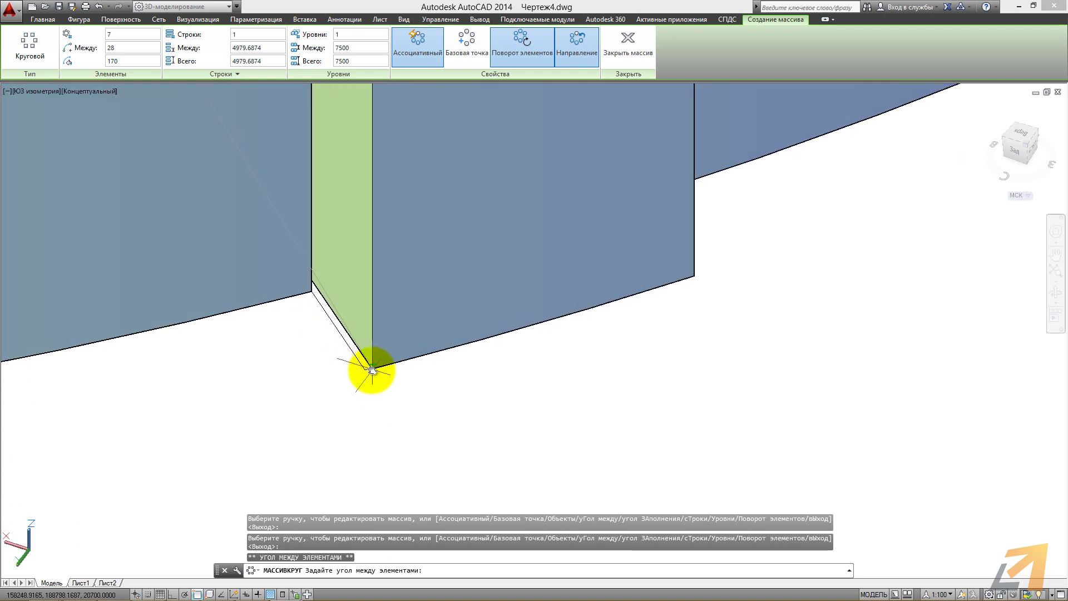
left_click(365, 365)
scroll(381, 310, "down", 2)
scroll(388, 262, "down", 3)
mouse_move(389, 262)
middle_mouse_down("shift")
mouse_move(388, 309)
mouse_move(253, 230)
mouse_move(239, 353)
middle_mouse_up("shift")
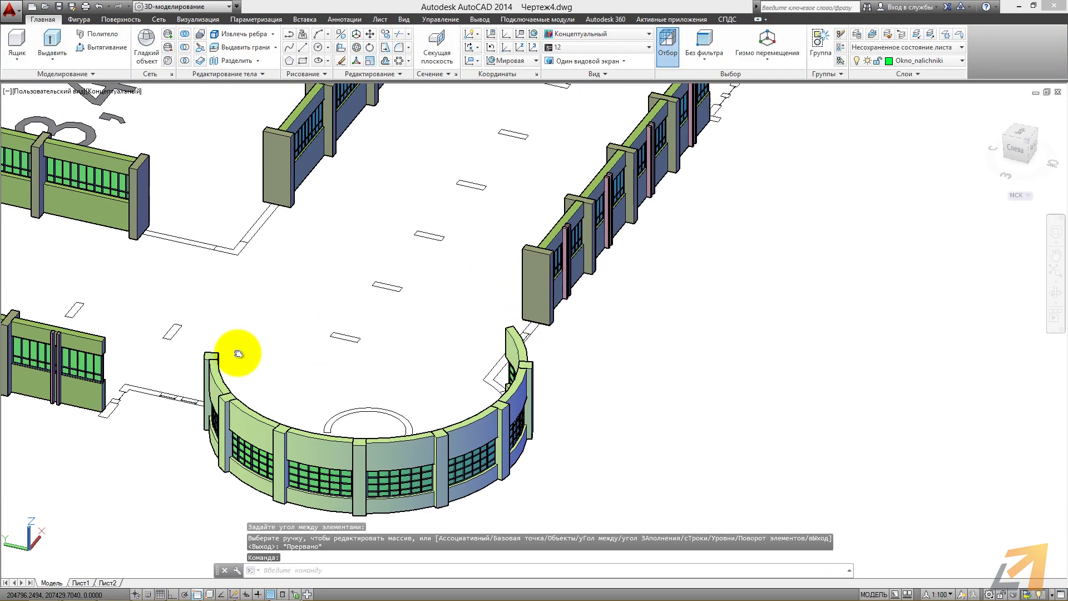
- Extrude the three floor outline profiles into solid floor slabs
scroll(232, 278, "up", 1)
scroll(322, 329, "up", 2)
scroll(279, 304, "up", 2)
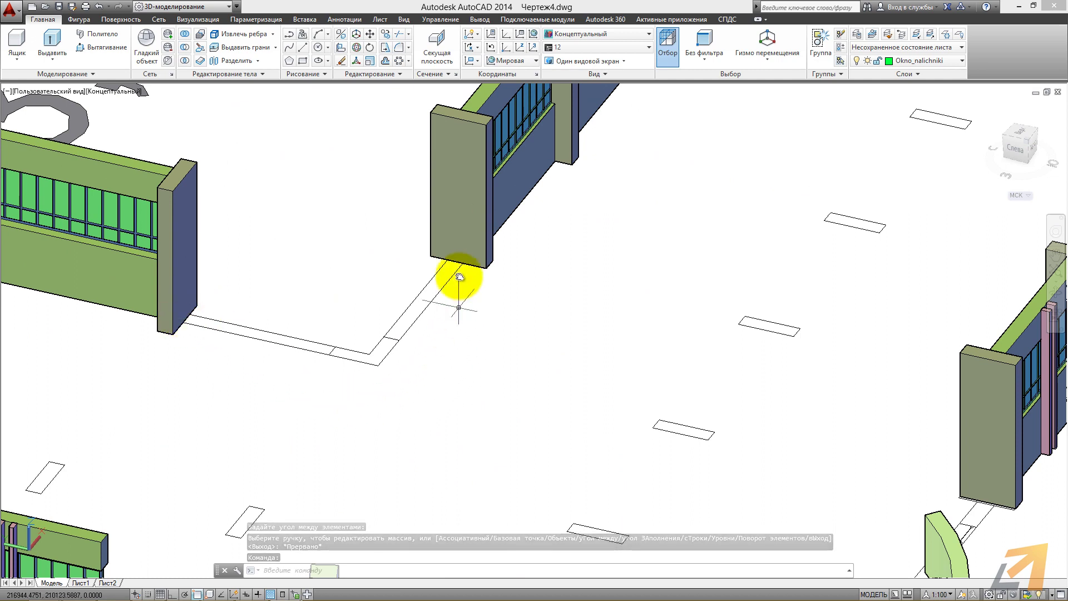
left_click(41, 36)
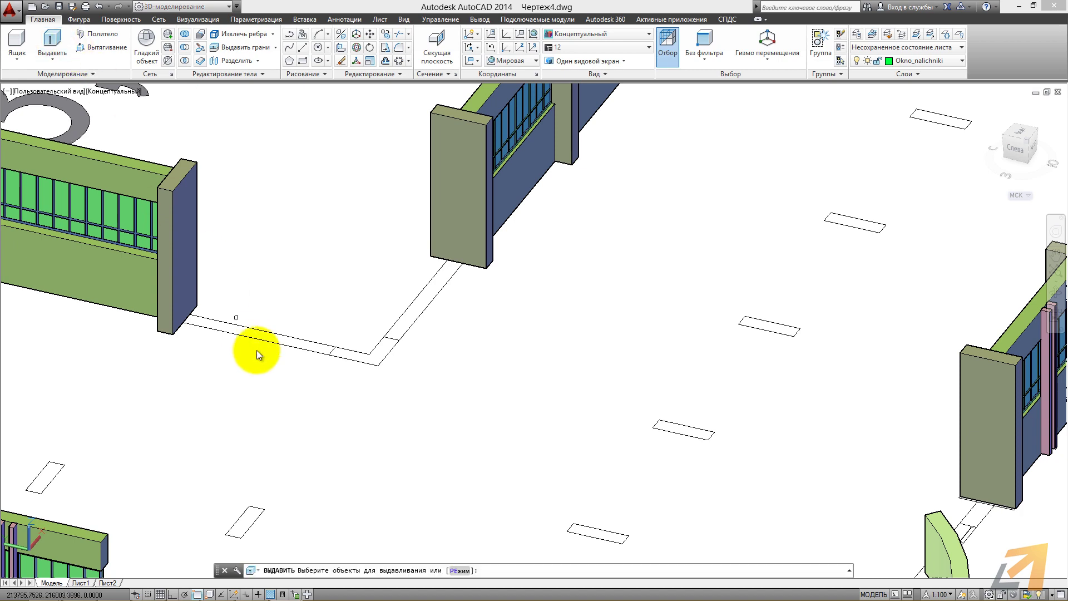
left_click(261, 340)
left_click(353, 363)
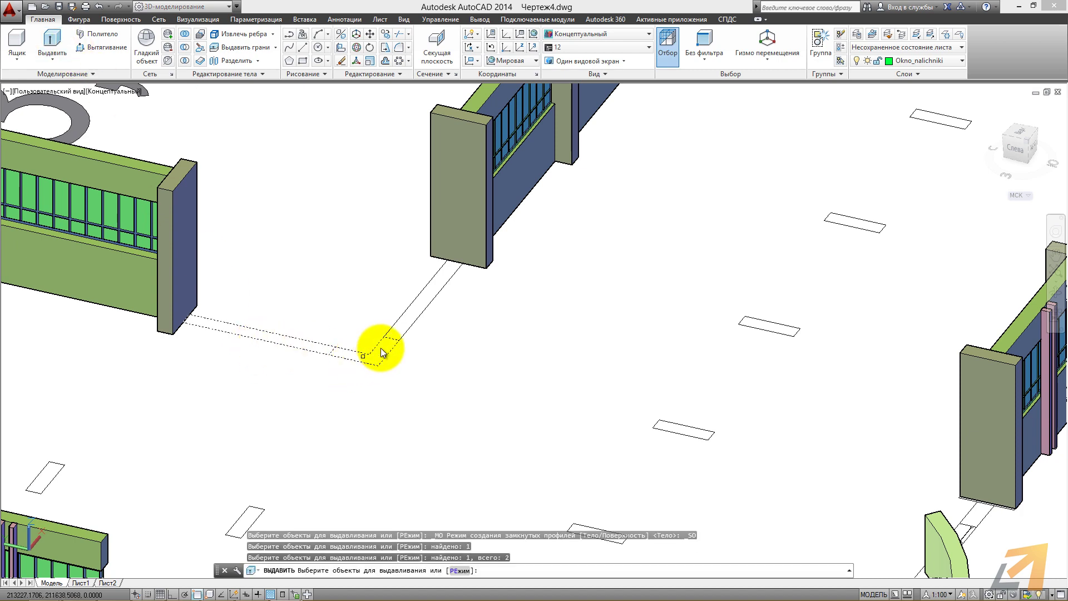
left_click(409, 330)
key("Return")
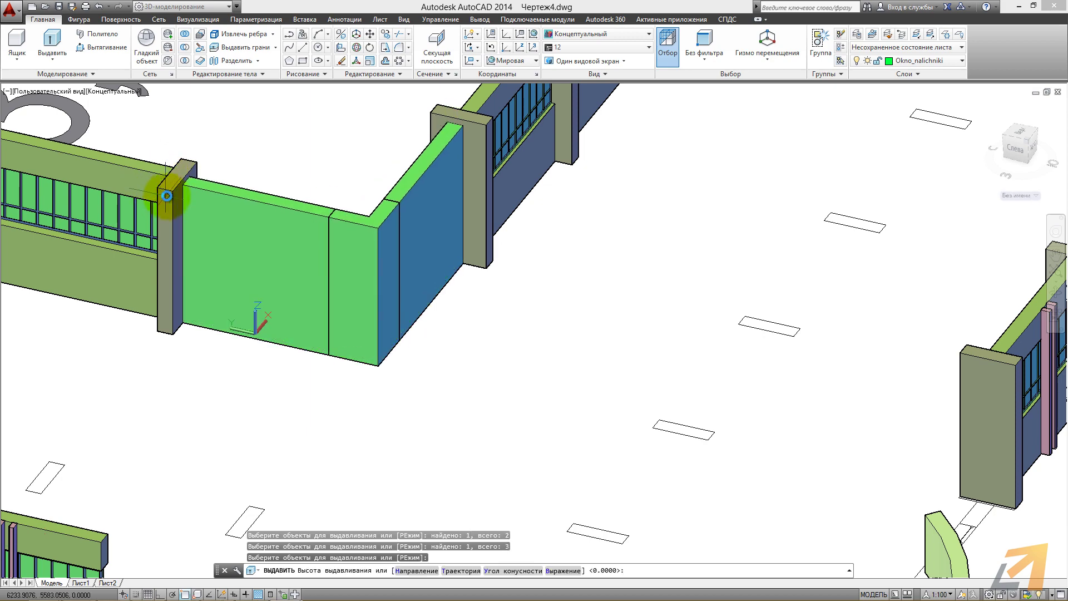
scroll(170, 187, "up", 2)
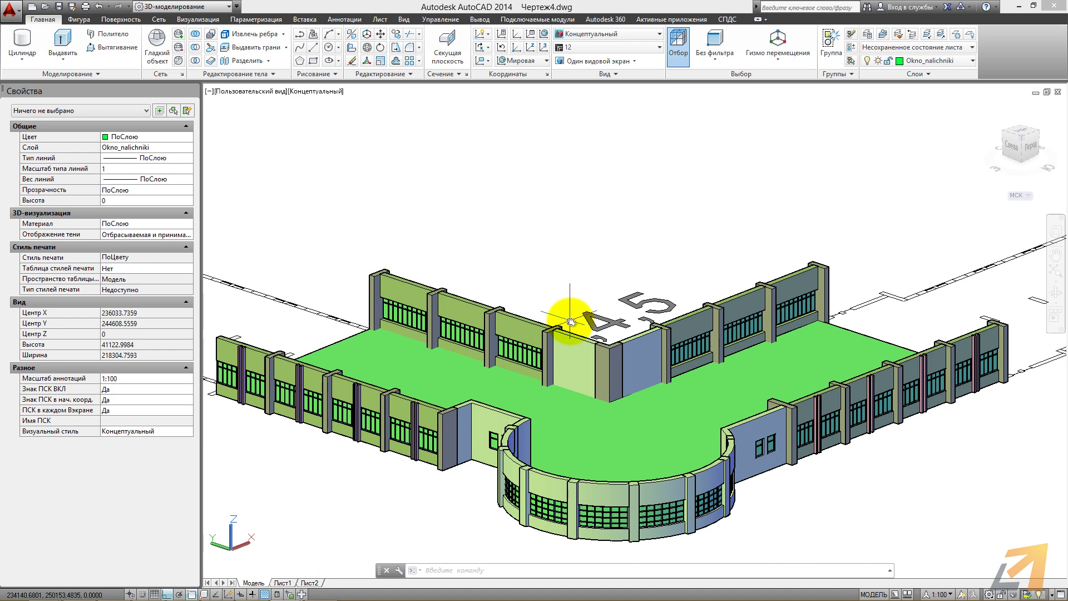
- Window-select all 72 building objects into a rectangular array of 1 column and 1 row
left_click(209, 137)
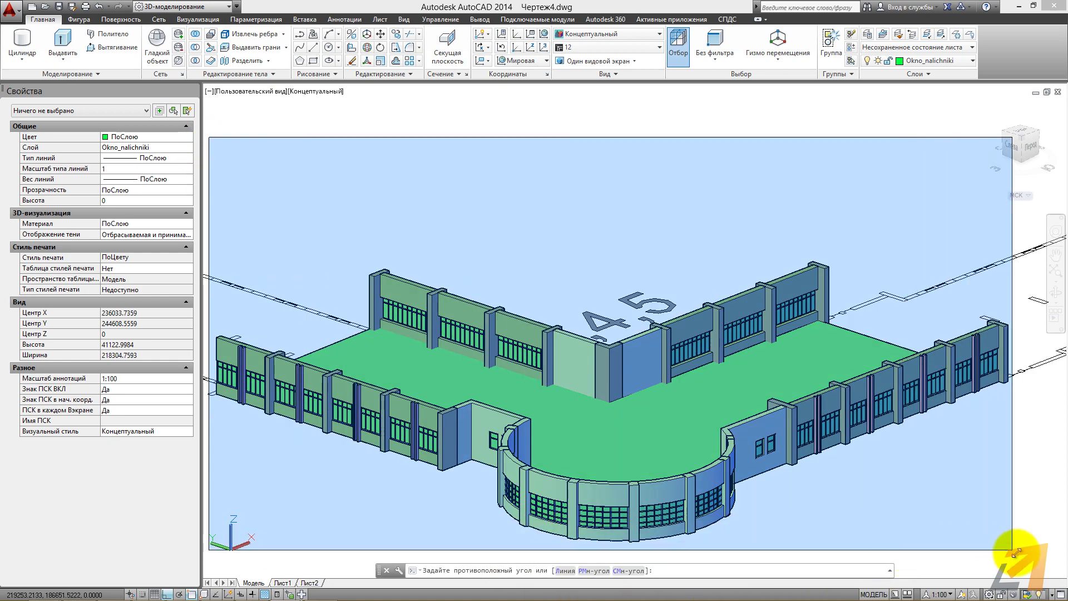
left_click(1031, 564)
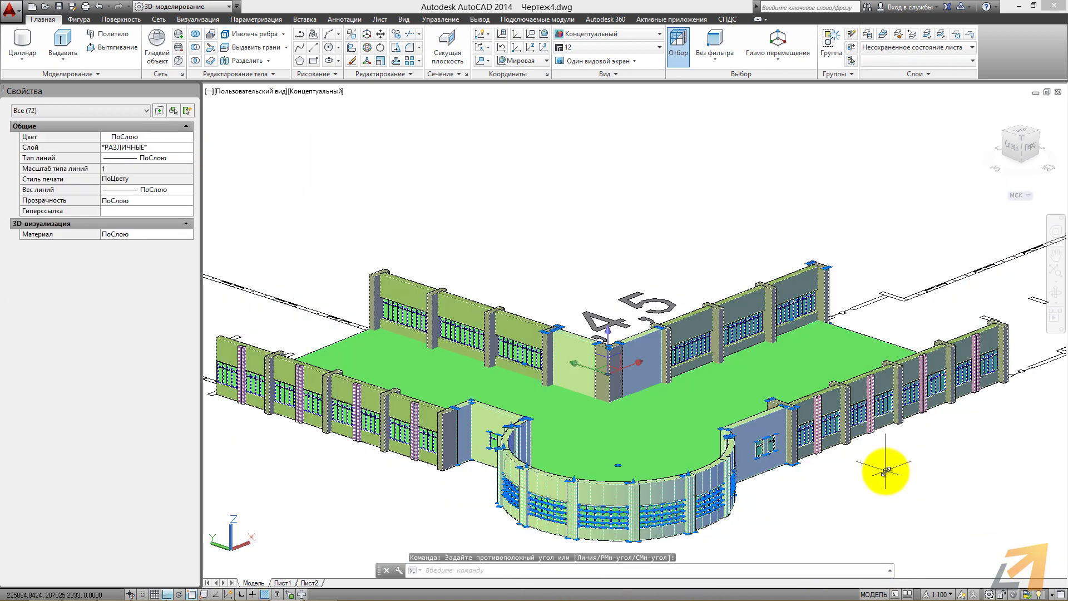
left_click(407, 59)
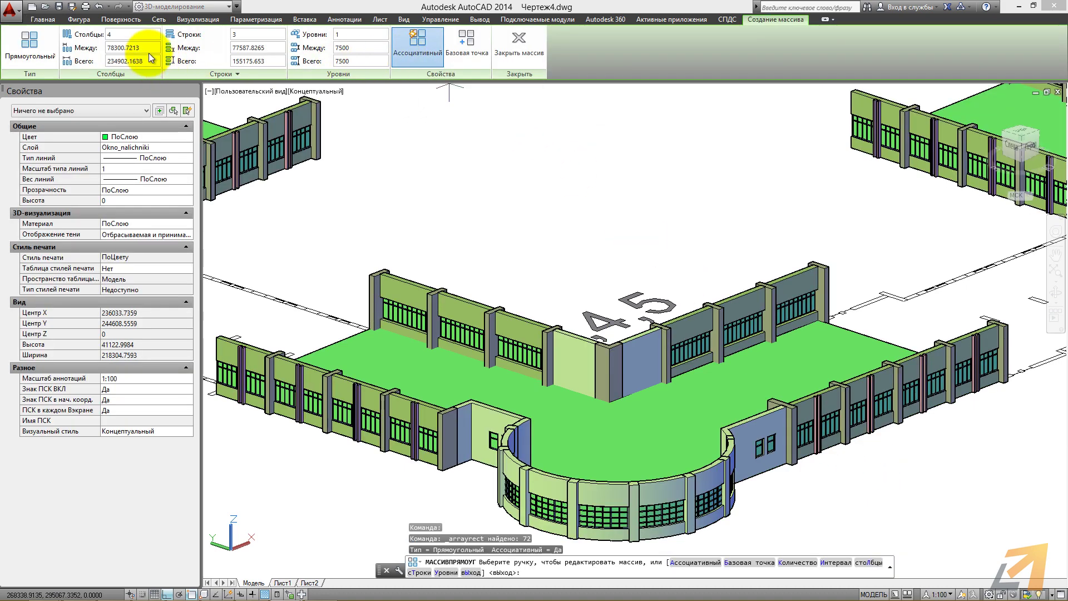
left_click(131, 35)
type("1")
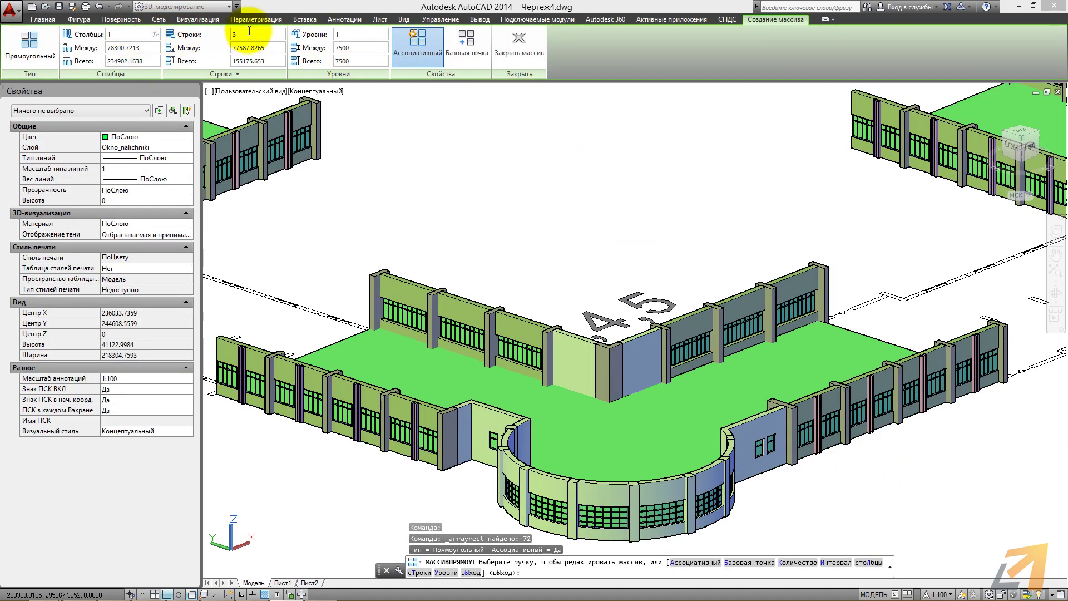
key("Return")
left_click(248, 34)
type("1")
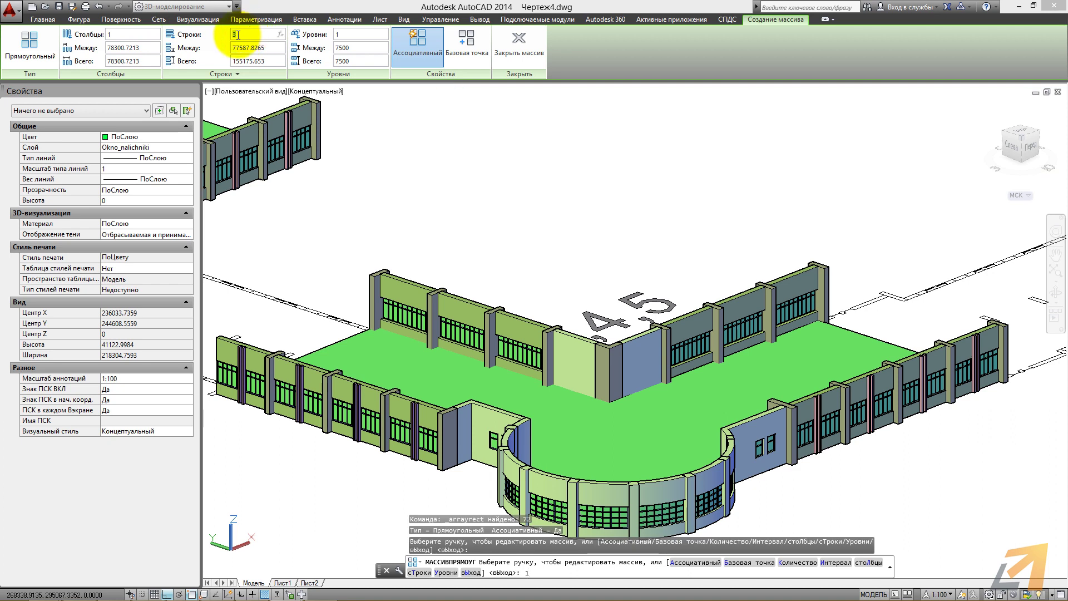
key("Return")
key("Return")
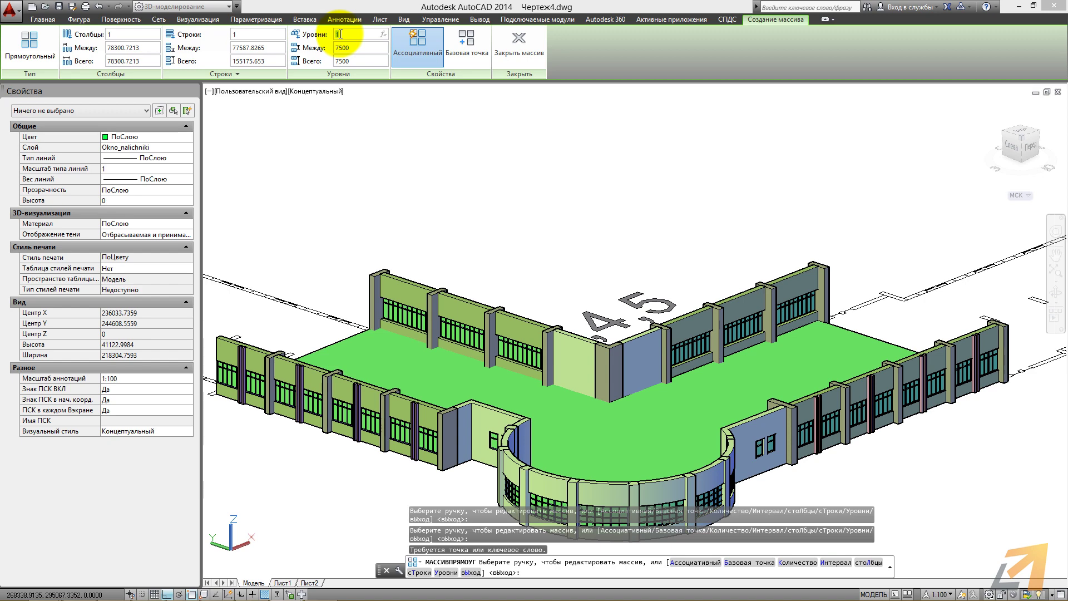
- Set the array to 3 levels spaced 5000 apart
type("3")
key("Return")
left_click(348, 48)
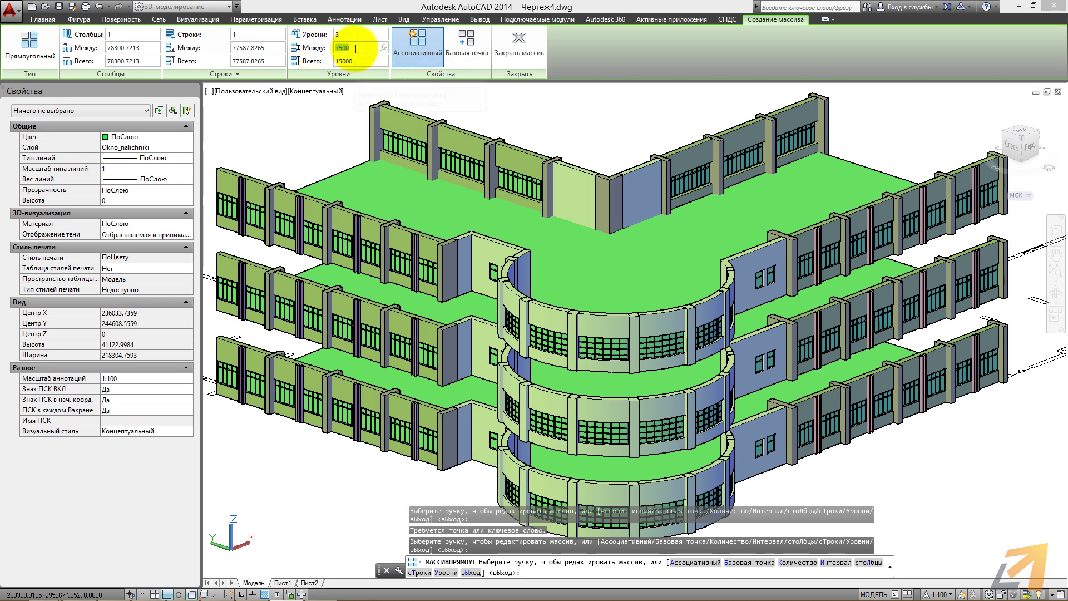
type("5")
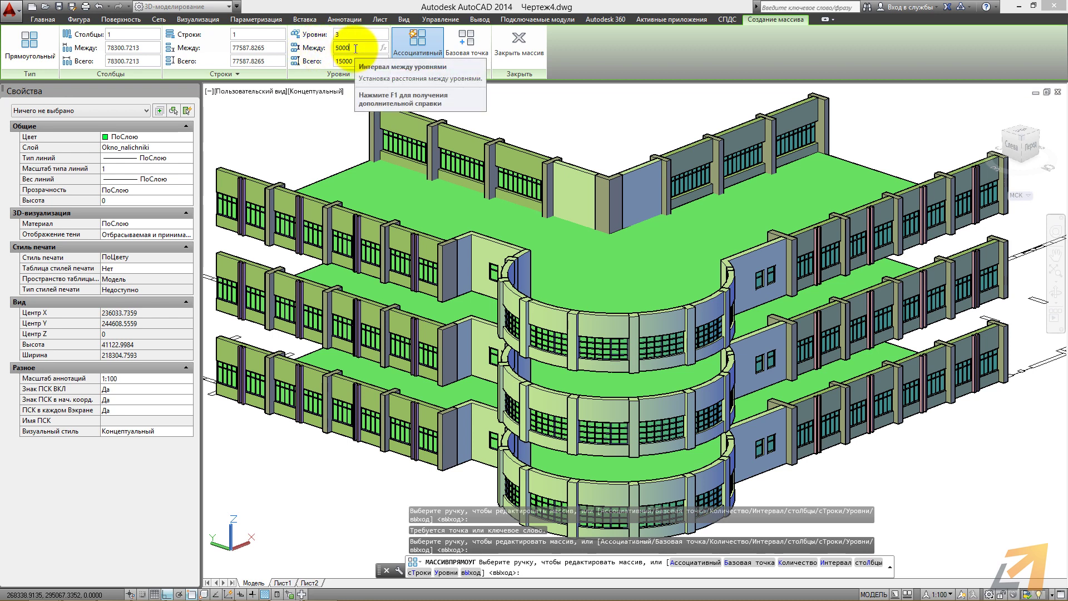
key("Return")
key("Return")
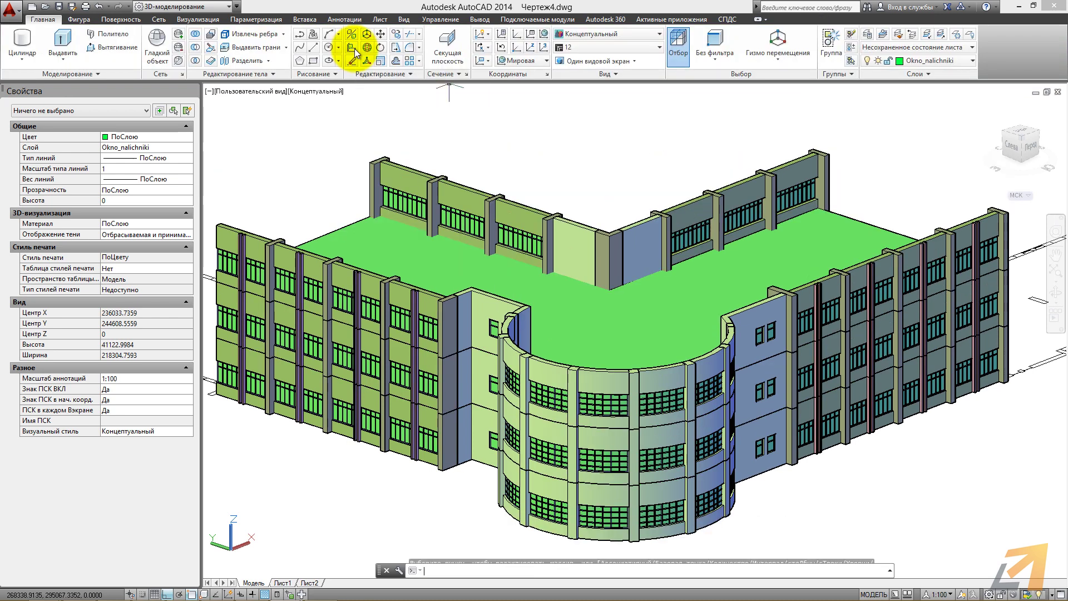
mouse_move(314, 257)
middle_mouse_down("shift")
mouse_move(680, 367)
mouse_move(976, 409)
mouse_move(560, 382)
middle_mouse_up("shift")
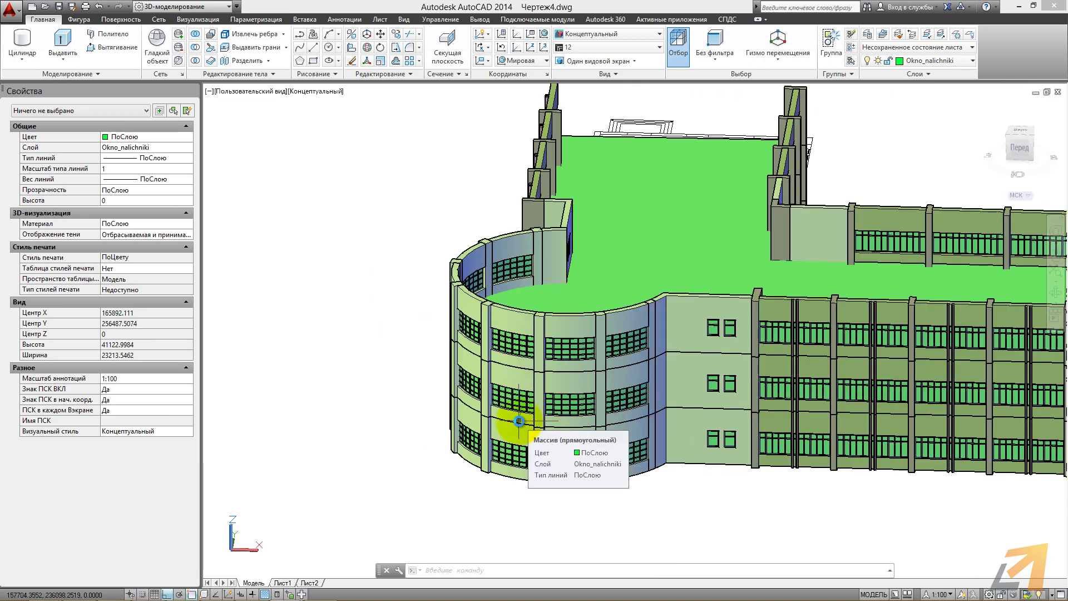